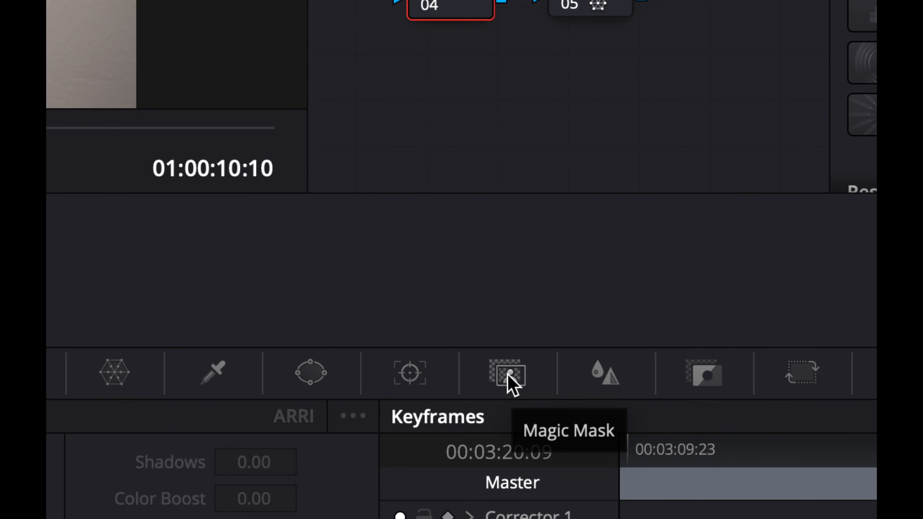
Create a Magic Mask on node 04 with Better quality by stroking over the man's head and torso
{"action": "left_click", "coordinate": [509, 376]}
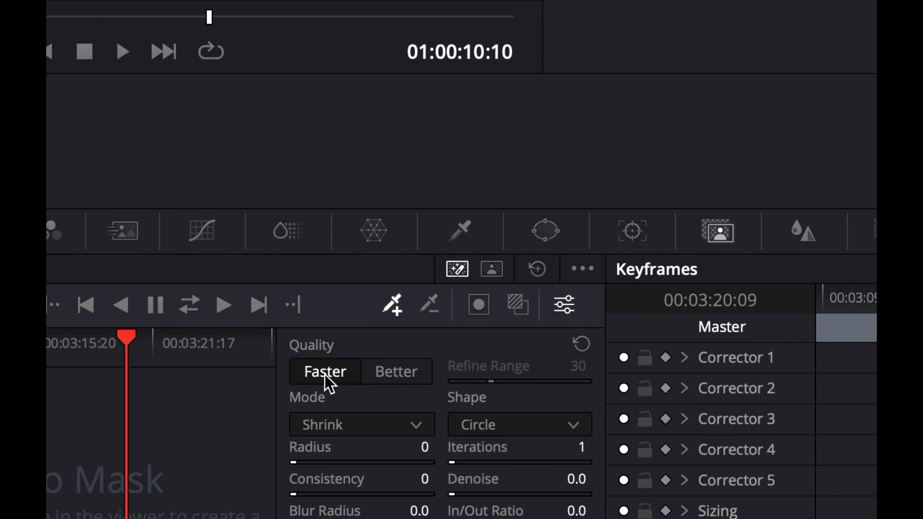
{"action": "left_click", "coordinate": [398, 378]}
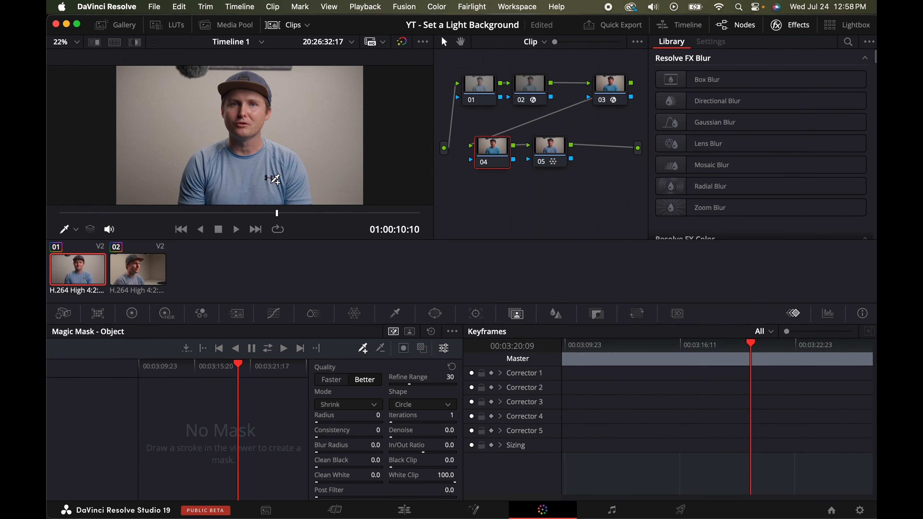
{"action": "mouse_move", "coordinate": [248, 75]}
{"action": "left_mouse_down"}
{"action": "mouse_move", "coordinate": [243, 199]}
{"action": "mouse_move", "coordinate": [231, 170]}
{"action": "mouse_move", "coordinate": [203, 176]}
{"action": "mouse_move", "coordinate": [197, 193]}
{"action": "mouse_move", "coordinate": [210, 173]}
{"action": "mouse_move", "coordinate": [243, 162]}
{"action": "mouse_move", "coordinate": [272, 162]}
{"action": "mouse_move", "coordinate": [304, 192]}
{"action": "left_mouse_up"}
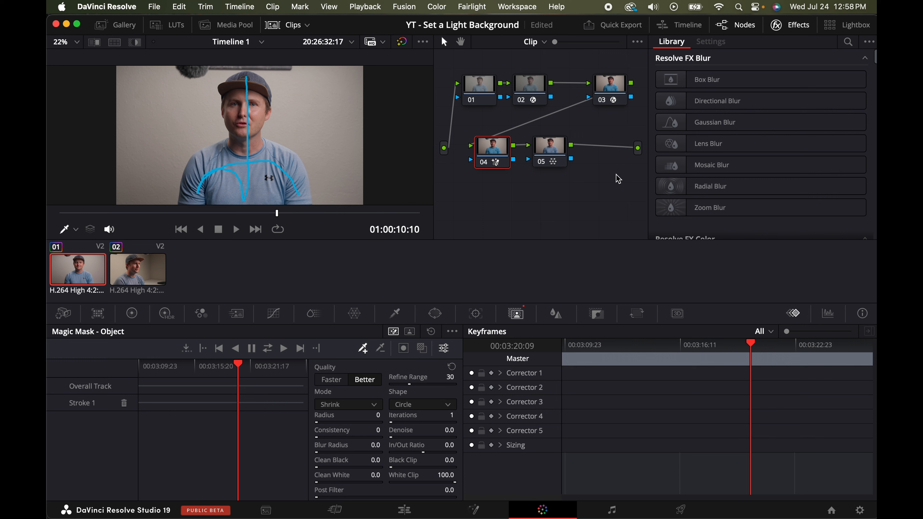
Add an alpha output connected to node 04's mask output, and track the mask forward and backward through the clip
{"action": "right_click", "coordinate": [625, 188]}
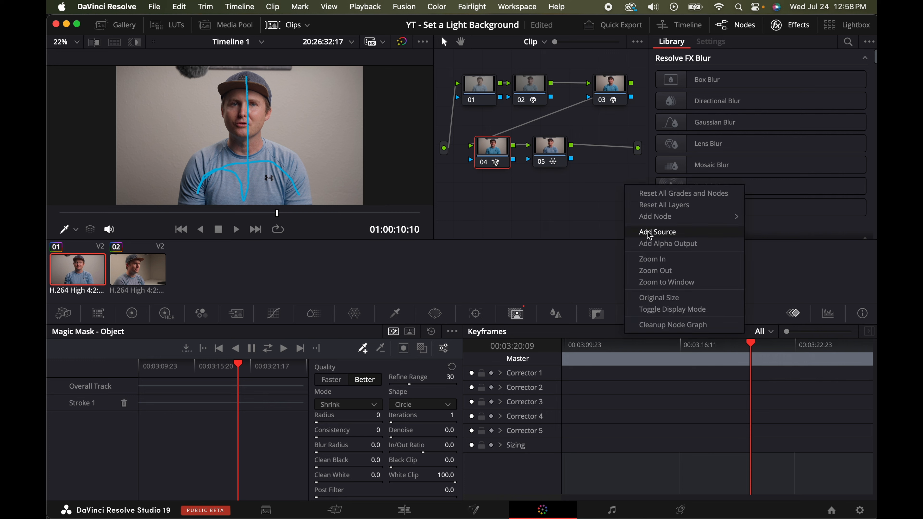
{"action": "left_click", "coordinate": [656, 245]}
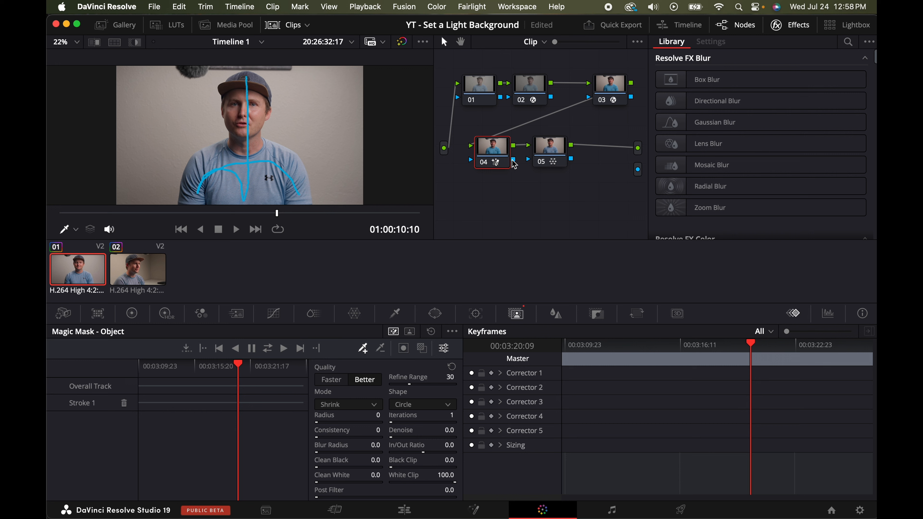
{"action": "left_click_drag", "start_coordinate": [514, 160], "coordinate": [638, 170]}
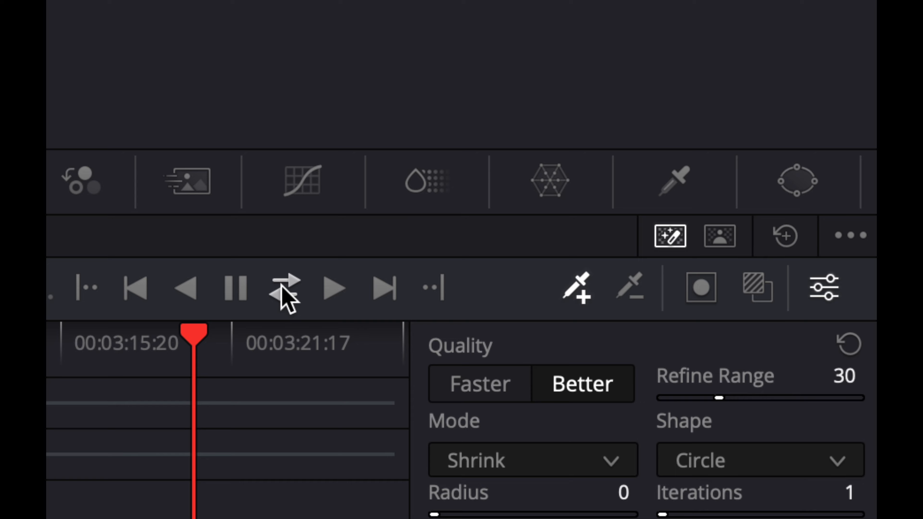
{"action": "left_click", "coordinate": [286, 296]}
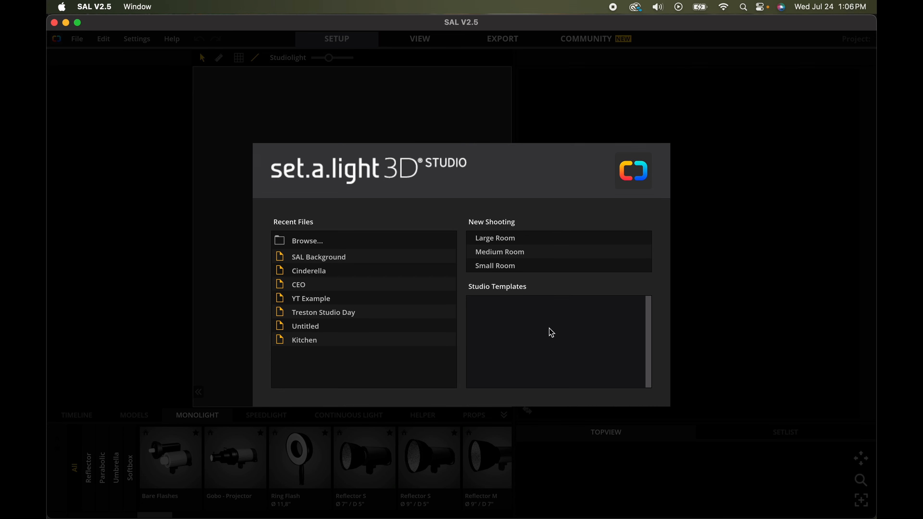
Switch to set.a.light 3D and start a new shooting with the Large Room
{"action": "left_click", "coordinate": [499, 240]}
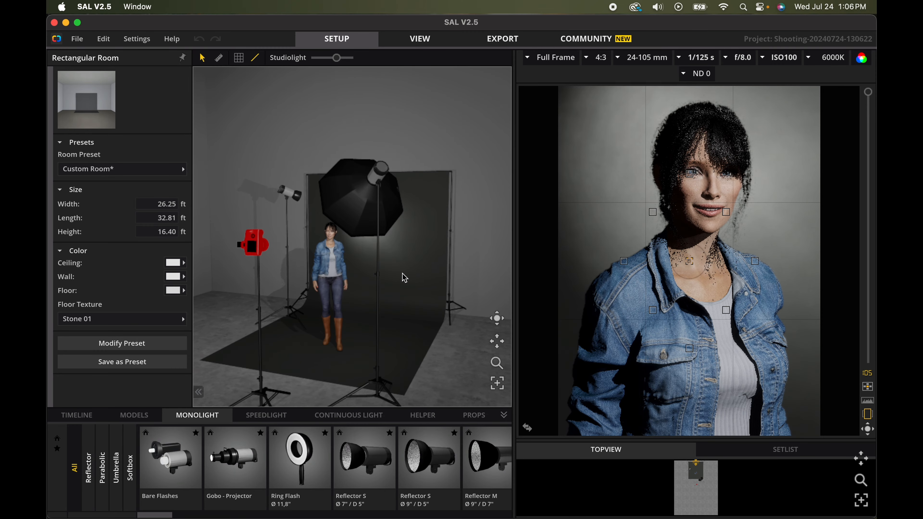
{"action": "scroll", "coordinate": [329, 327], "scroll_direction": "down", "scroll_amount": 5}
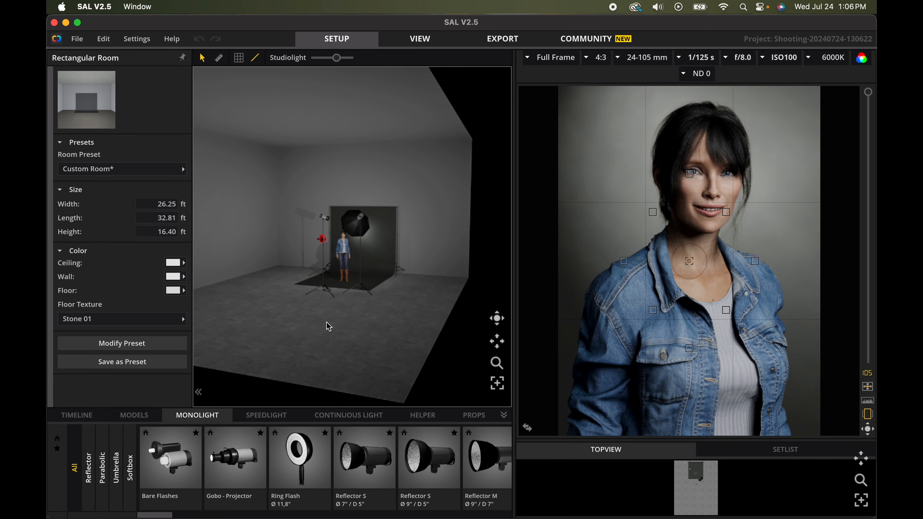
{"action": "left_click_drag", "start_coordinate": [328, 327], "coordinate": [395, 316]}
{"action": "mouse_move", "coordinate": [675, 190]}
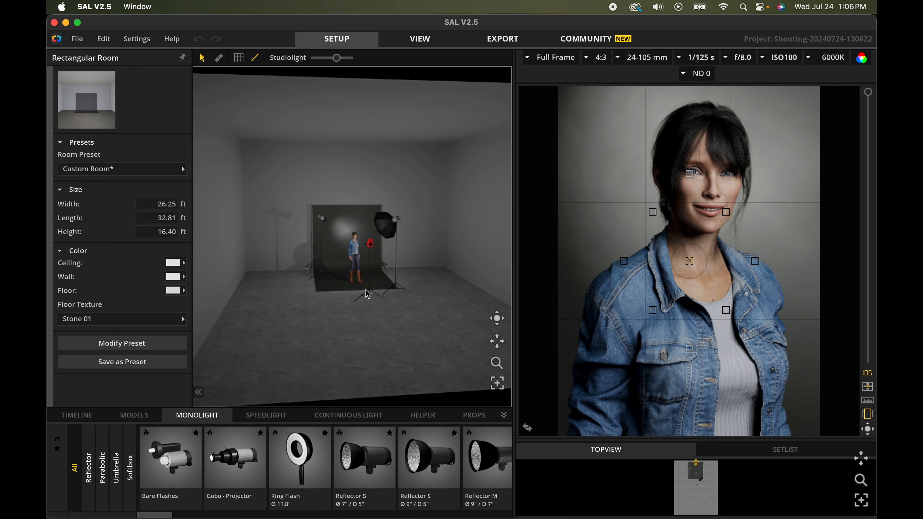
{"action": "scroll", "coordinate": [356, 302], "scroll_direction": "up", "scroll_amount": 3}
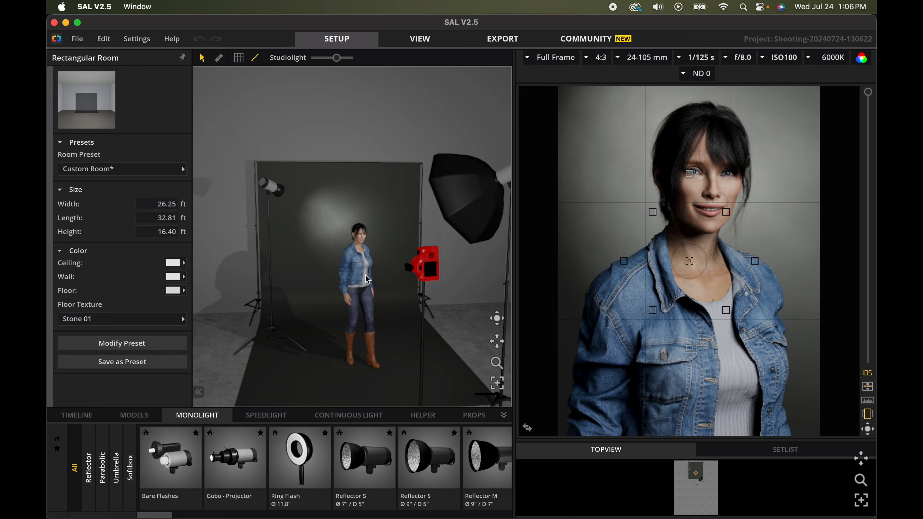
Set the camera to landscape orientation and zoom its lens out to a 91 mm focal length
{"action": "left_click", "coordinate": [429, 267]}
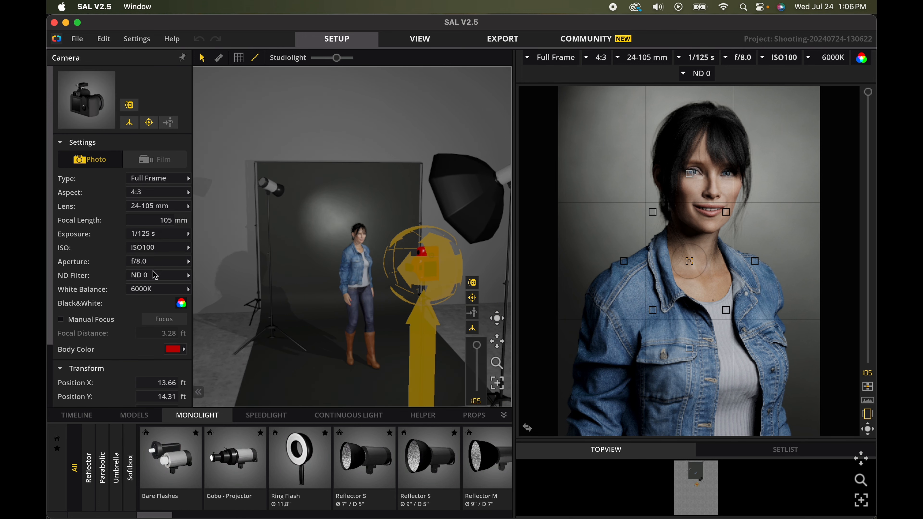
{"action": "scroll", "coordinate": [136, 277], "scroll_direction": "down", "scroll_amount": 1}
{"action": "scroll", "coordinate": [136, 277], "scroll_direction": "down", "scroll_amount": 4}
{"action": "scroll", "coordinate": [136, 276], "scroll_direction": "up", "scroll_amount": 5}
{"action": "mouse_move", "coordinate": [689, 236]}
{"action": "left_click", "coordinate": [868, 415]}
{"action": "scroll", "coordinate": [728, 255], "scroll_direction": "down", "scroll_amount": 3}
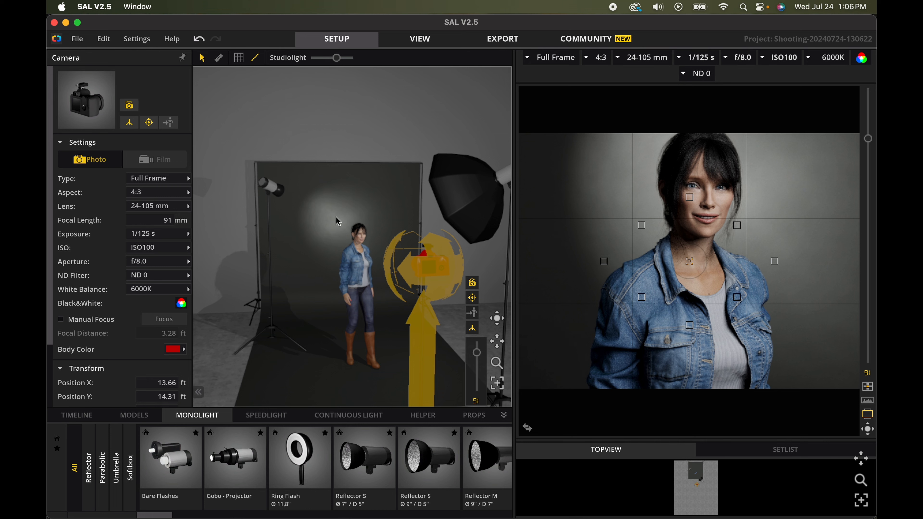
Set the camera's aspect ratio to 16:9
{"action": "left_click", "coordinate": [150, 195]}
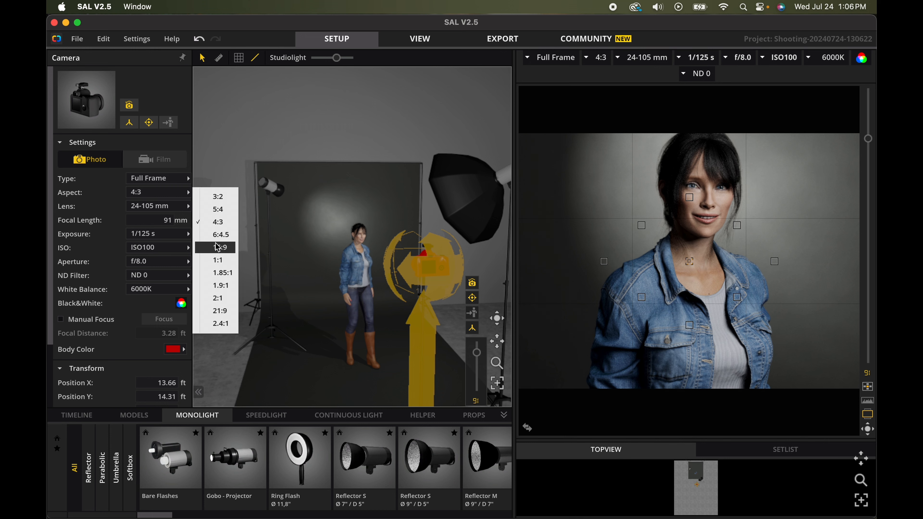
{"action": "left_click", "coordinate": [434, 271]}
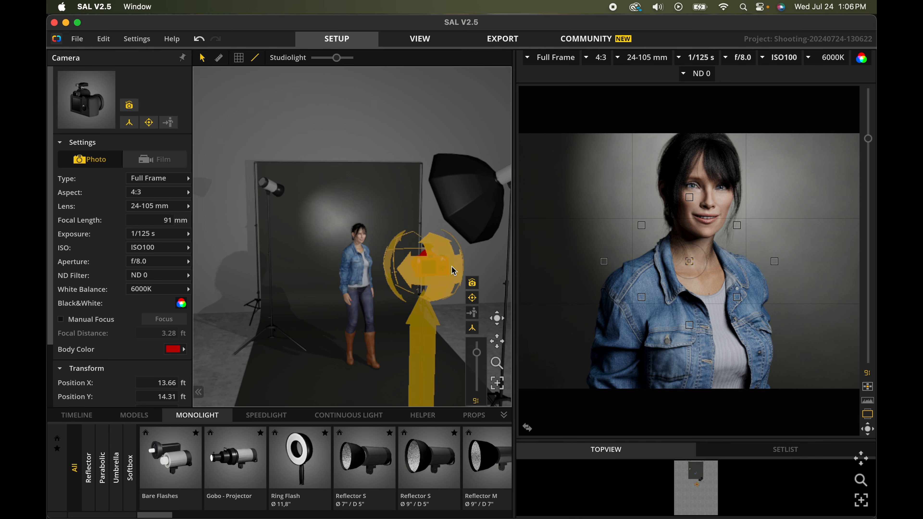
{"action": "left_click", "coordinate": [168, 193]}
{"action": "left_click", "coordinate": [220, 247]}
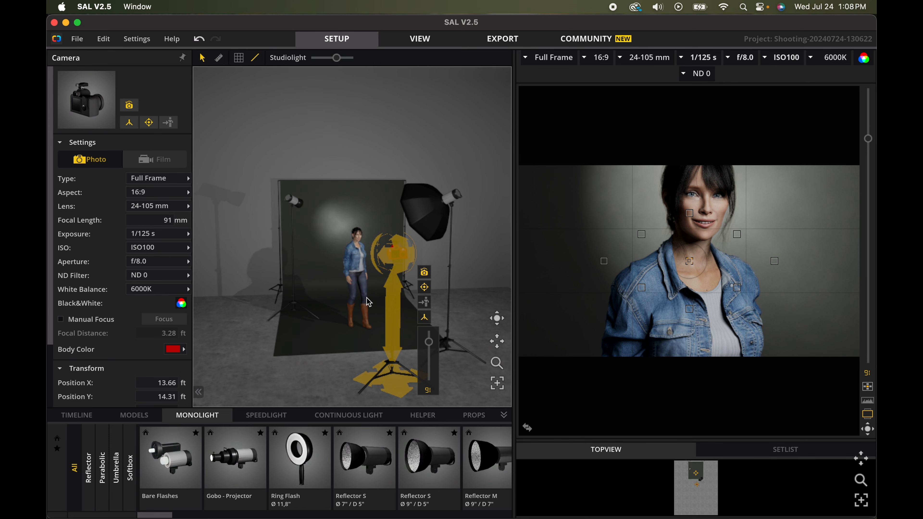
Delete the gray backdrop and both default studio lights from the set
{"action": "scroll", "coordinate": [359, 267], "scroll_direction": "down", "scroll_amount": 3}
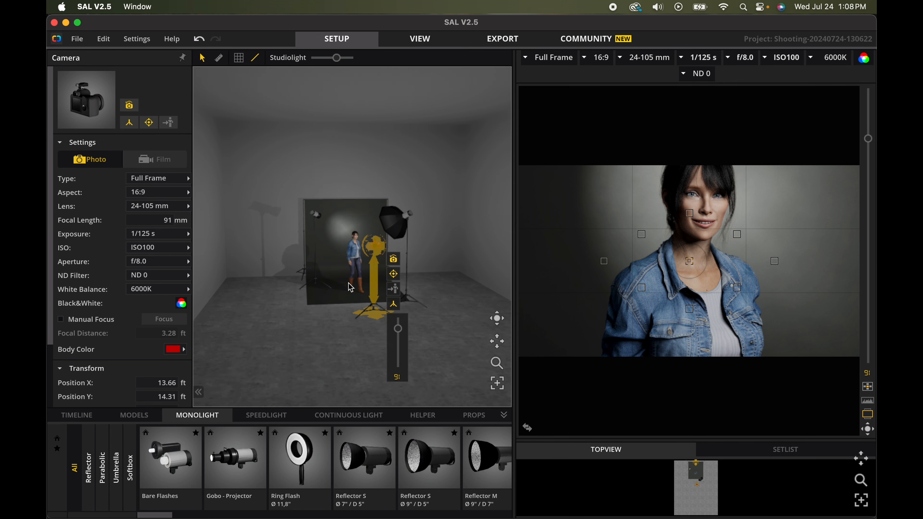
{"action": "left_click", "coordinate": [344, 225]}
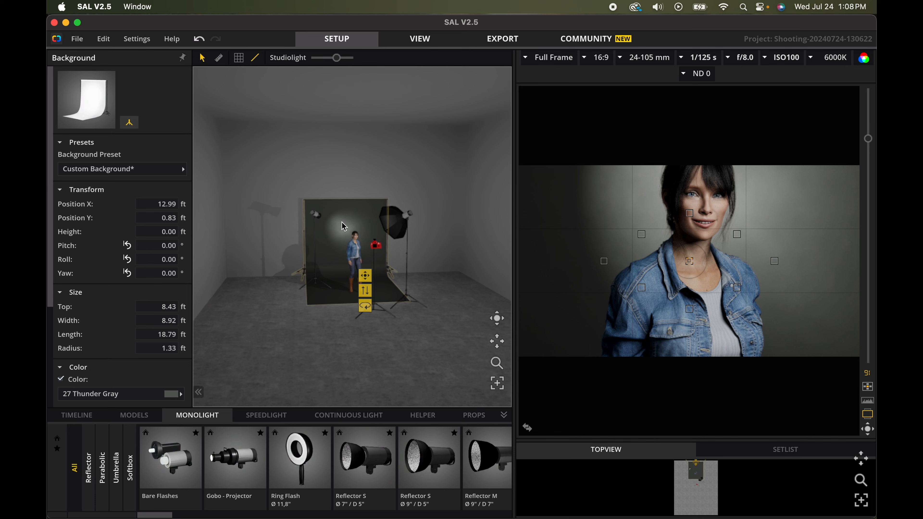
{"action": "key", "text": "Delete"}
{"action": "left_click", "coordinate": [395, 223]}
{"action": "key", "text": "Delete"}
{"action": "left_click", "coordinate": [319, 220]}
{"action": "key", "text": "Delete"}
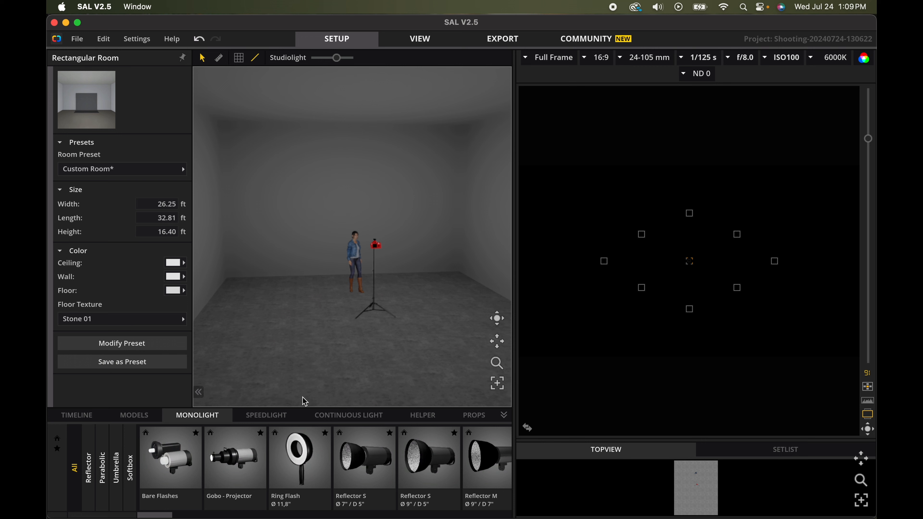
Add a Wall Element along the back wall and enlarge it to 28.11 ft wide by 16.89 ft high
{"action": "left_click", "coordinate": [470, 420]}
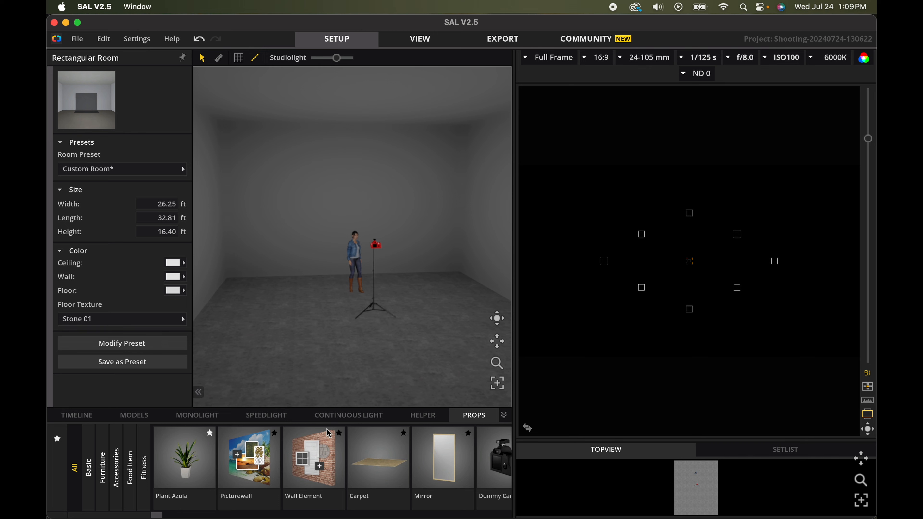
{"action": "left_click_drag", "start_coordinate": [314, 471], "coordinate": [341, 262]}
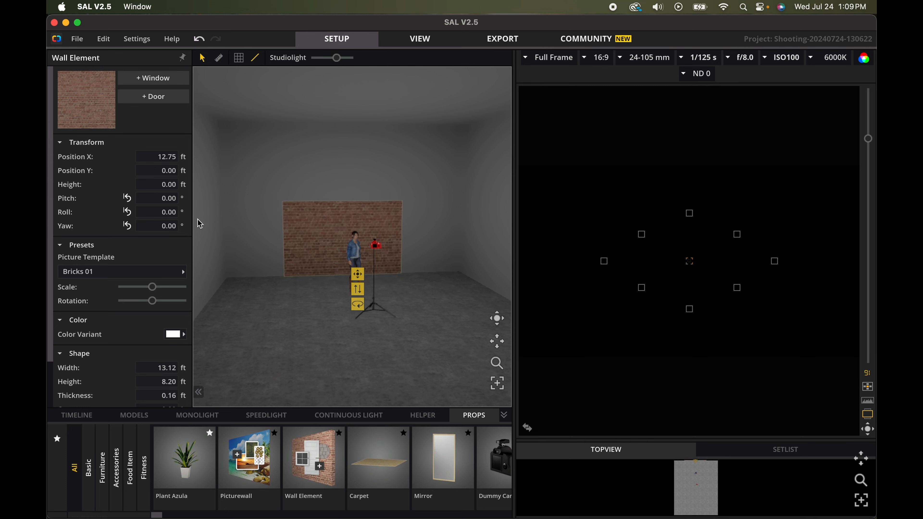
{"action": "scroll", "coordinate": [99, 349], "scroll_direction": "down", "scroll_amount": 2}
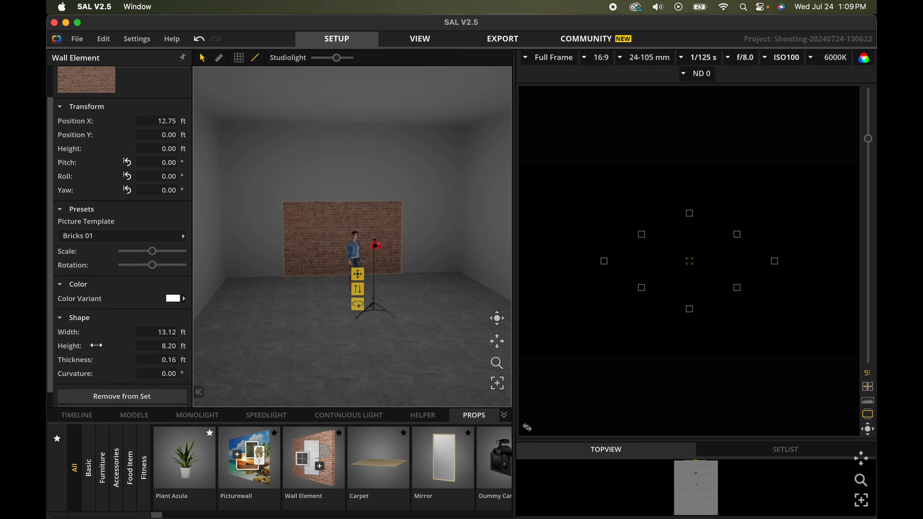
{"action": "left_click_drag", "start_coordinate": [77, 332], "coordinate": [782, 401]}
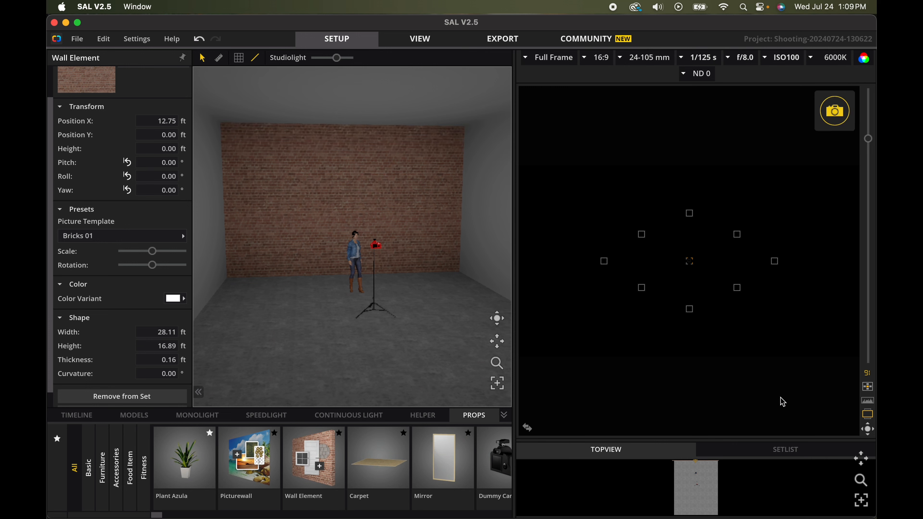
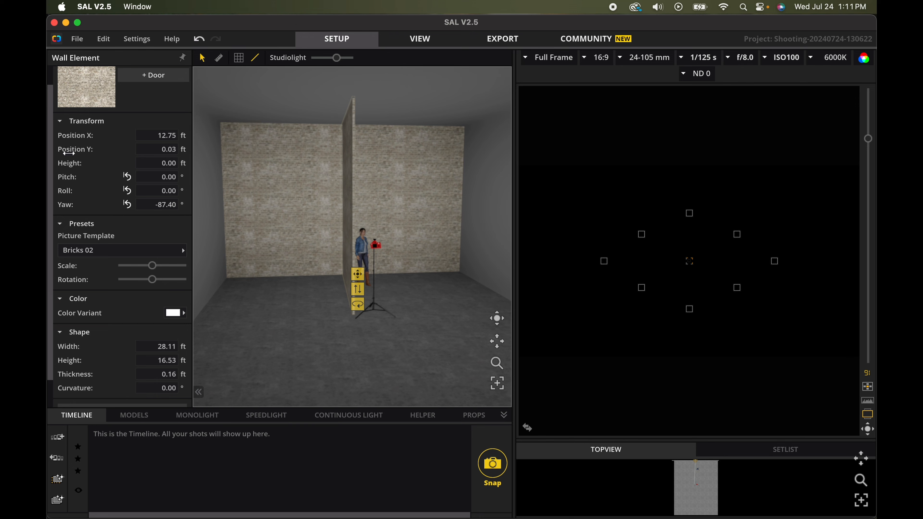
Position the rotated Bricks 02 wall element at X 26.17 ft, Y 2.17 ft along the side wall and widen it to 47.32 ft
{"action": "left_click_drag", "start_coordinate": [69, 137], "coordinate": [363, 137]}
{"action": "left_click_drag", "start_coordinate": [876, 256], "coordinate": [868, 329]}
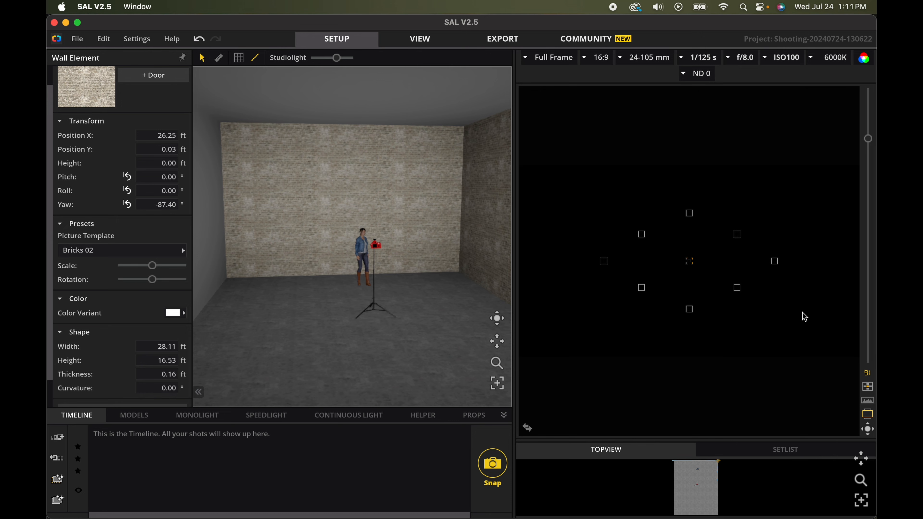
{"action": "left_click_drag", "start_coordinate": [76, 147], "coordinate": [146, 175]}
{"action": "scroll", "coordinate": [333, 265], "scroll_direction": "down", "scroll_amount": 2}
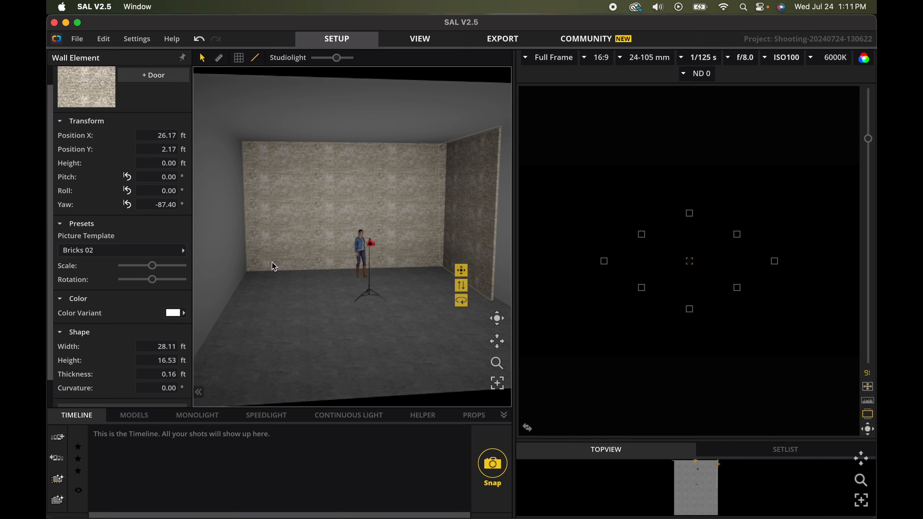
{"action": "left_click_drag", "start_coordinate": [60, 345], "coordinate": [224, 431]}
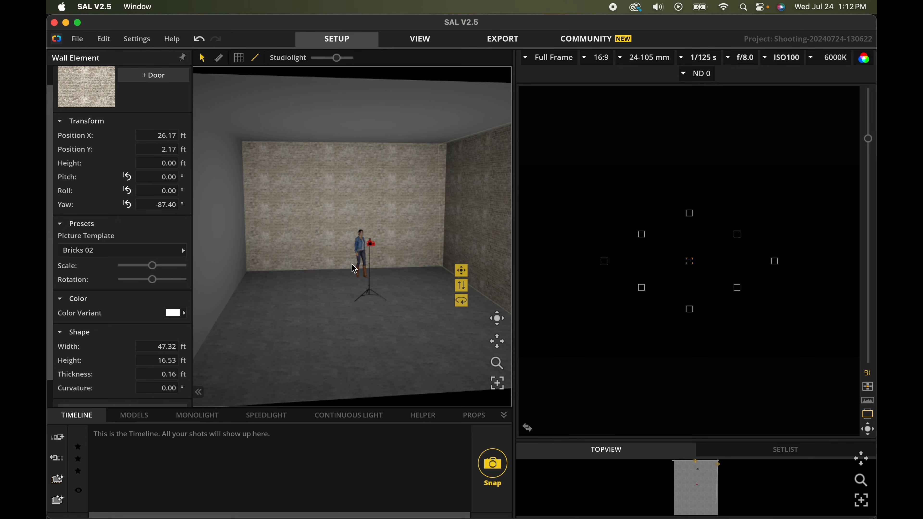
Move the camera and the model away from the back brick wall, placing the model at about X 12.07 ft, Y 27.20 ft
{"action": "left_click", "coordinate": [360, 261]}
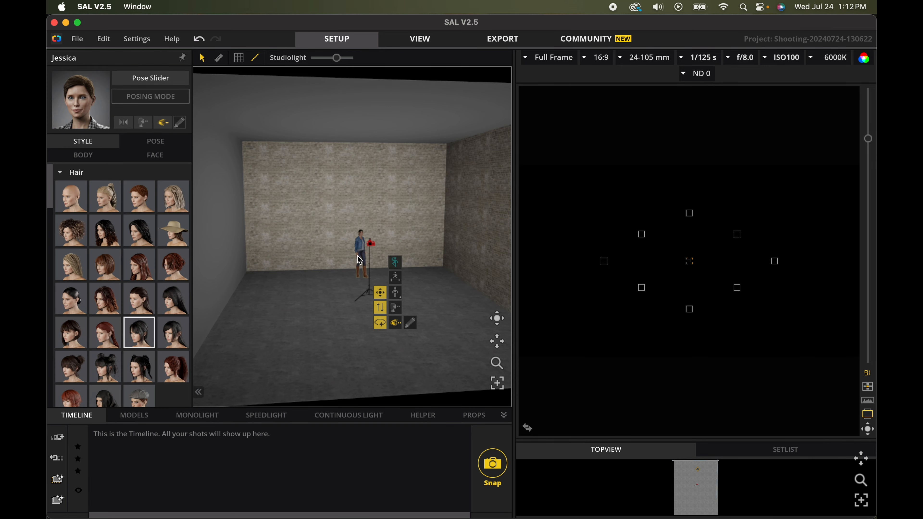
{"action": "left_click_drag", "start_coordinate": [354, 273], "coordinate": [386, 387]}
{"action": "left_click", "coordinate": [368, 260]}
{"action": "left_click_drag", "start_coordinate": [362, 251], "coordinate": [378, 303]}
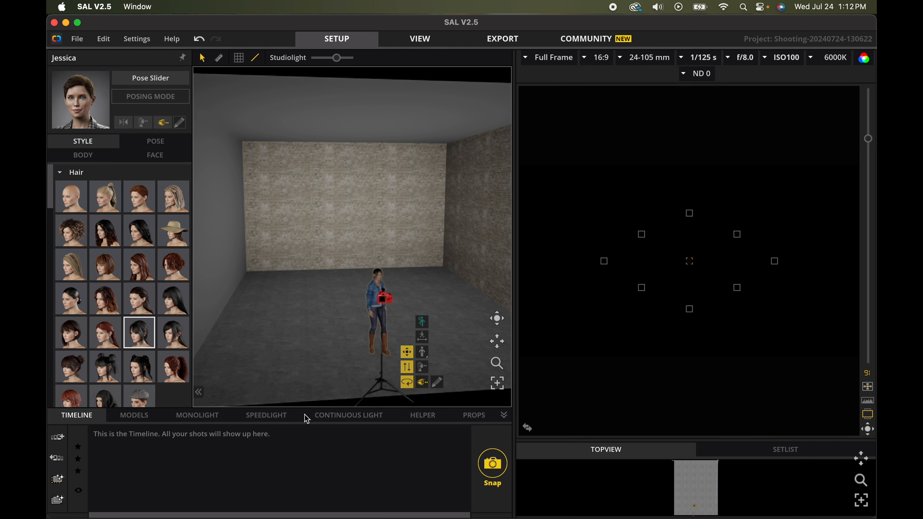
Add an Arri M90 light at about X 4.44 ft, Y 23.93 ft and aim it up at the ceiling
{"action": "left_click", "coordinate": [346, 416]}
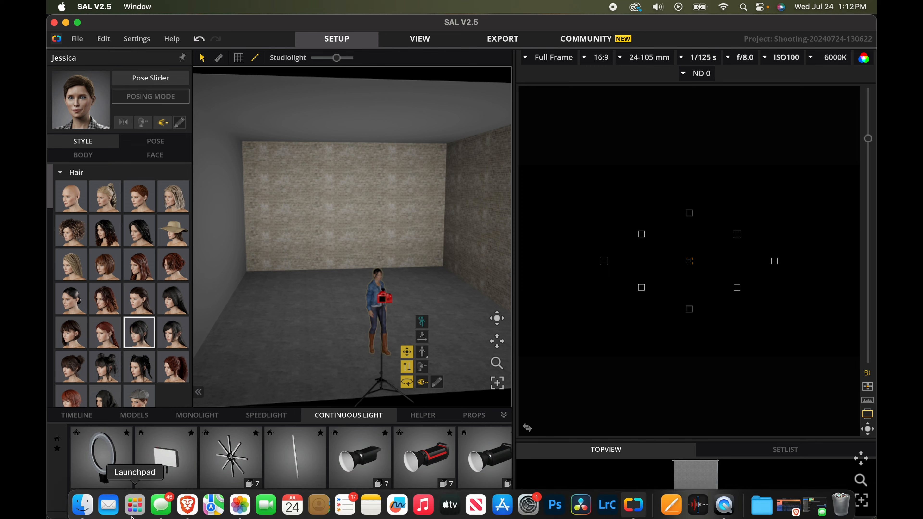
{"action": "left_click_drag", "start_coordinate": [108, 516], "coordinate": [282, 495]}
{"action": "scroll", "coordinate": [282, 495], "scroll_direction": "left", "scroll_amount": 2}
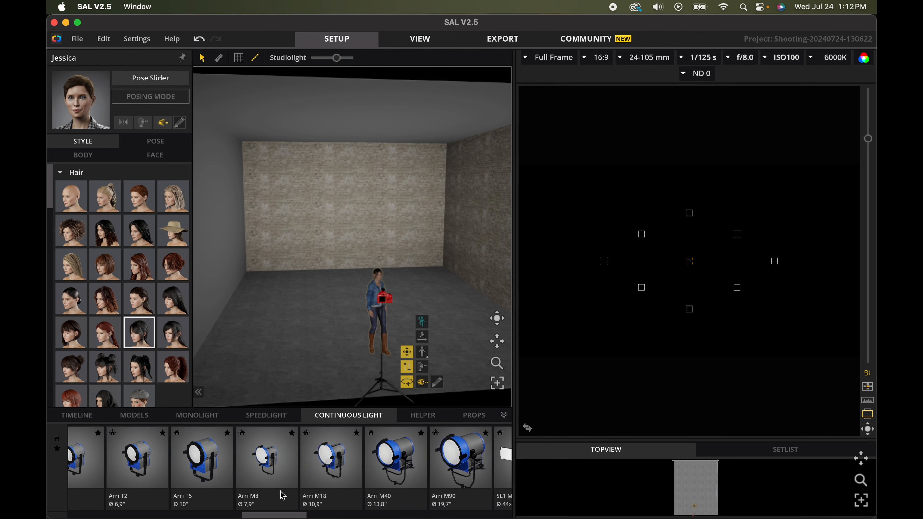
{"action": "left_click_drag", "start_coordinate": [477, 457], "coordinate": [264, 343]}
{"action": "left_click", "coordinate": [243, 231]}
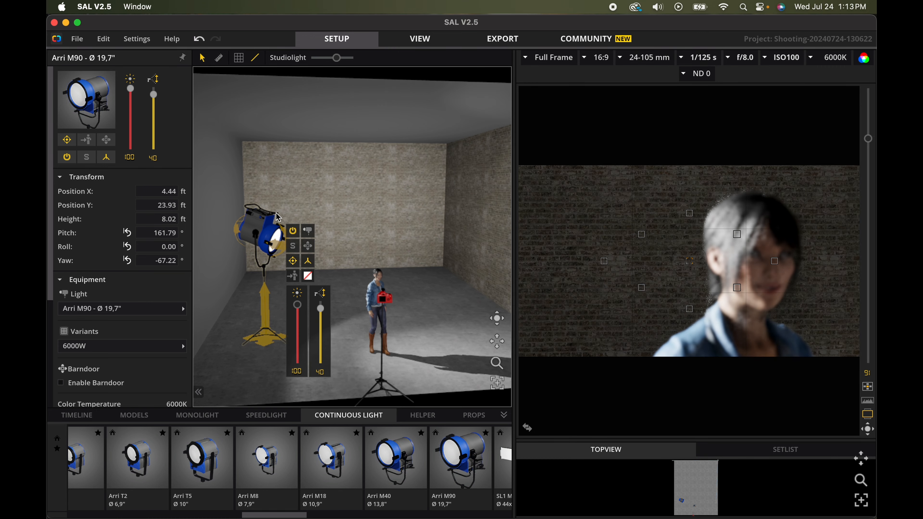
{"action": "left_click_drag", "start_coordinate": [243, 231], "coordinate": [254, 108]}
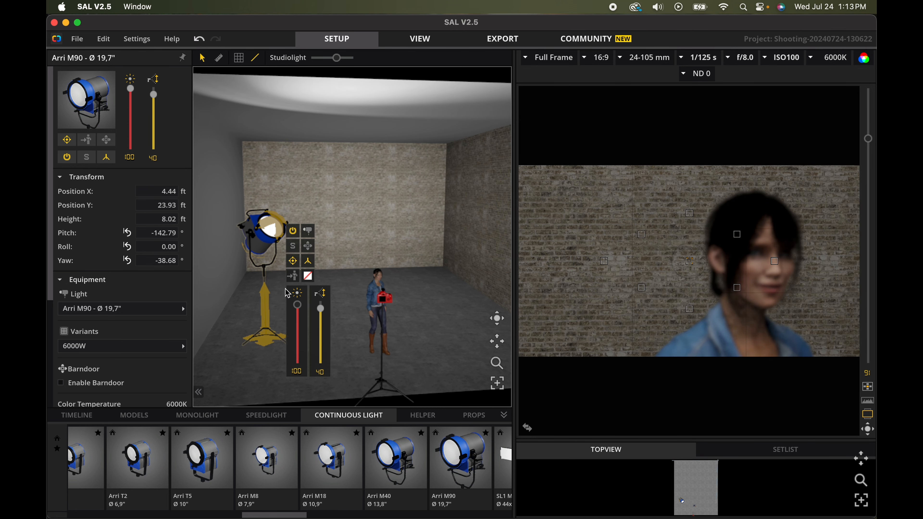
Seat the model with a Sitting preset pose, then realign her and the lowered camera so she is in frame
{"action": "left_click", "coordinate": [379, 281]}
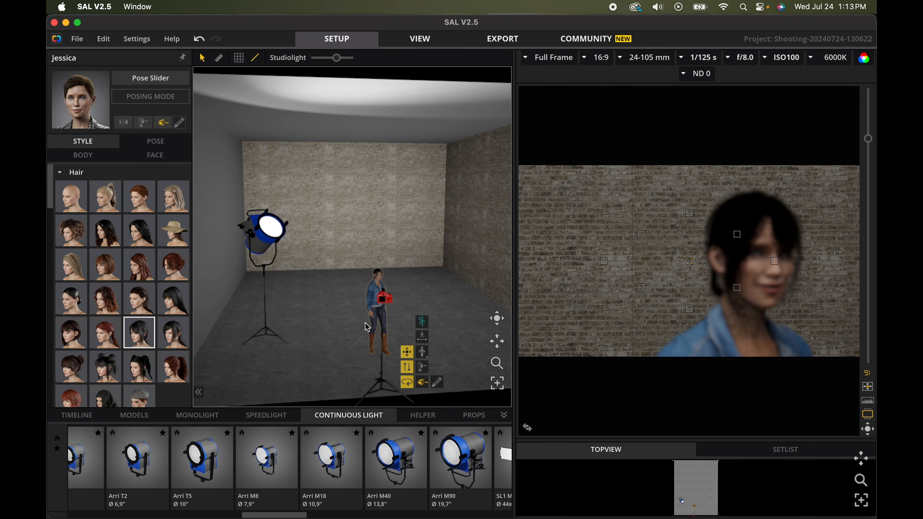
{"action": "left_click", "coordinate": [156, 144]}
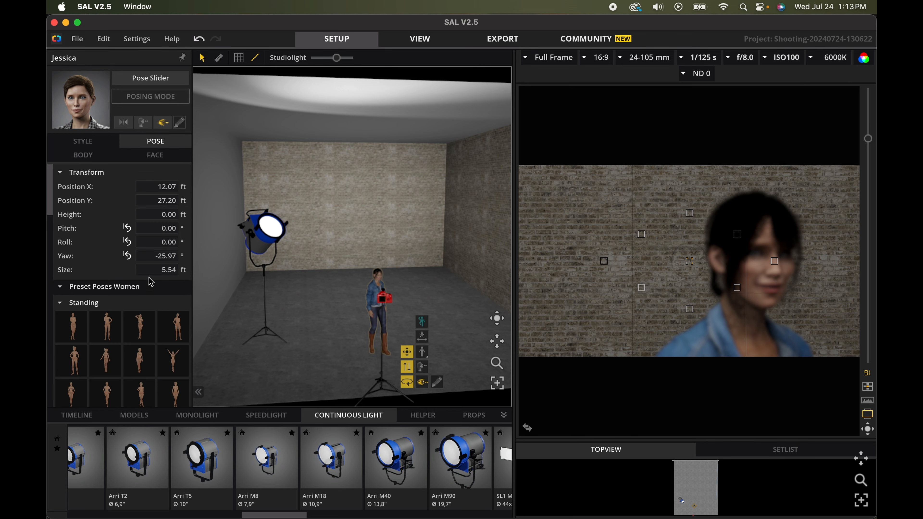
{"action": "scroll", "coordinate": [151, 283], "scroll_direction": "down", "scroll_amount": 10}
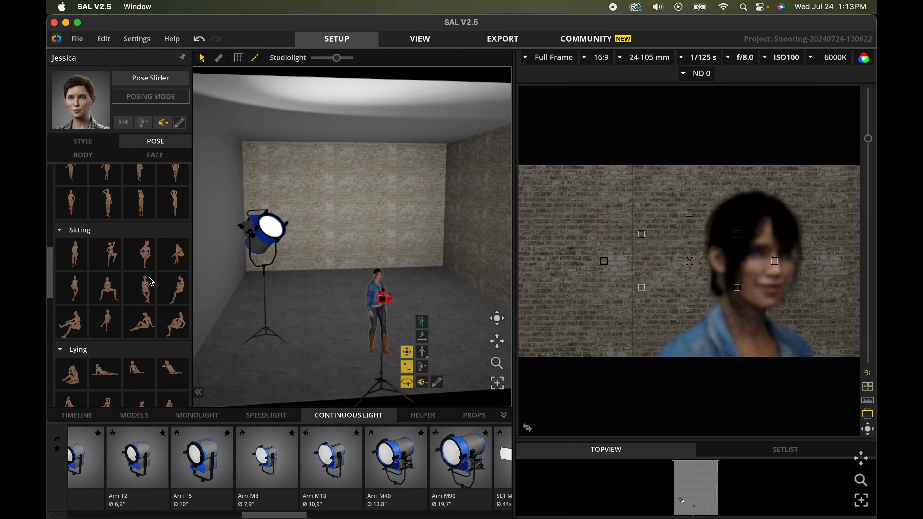
{"action": "scroll", "coordinate": [151, 283], "scroll_direction": "down", "scroll_amount": 10}
{"action": "scroll", "coordinate": [152, 282], "scroll_direction": "down", "scroll_amount": 1}
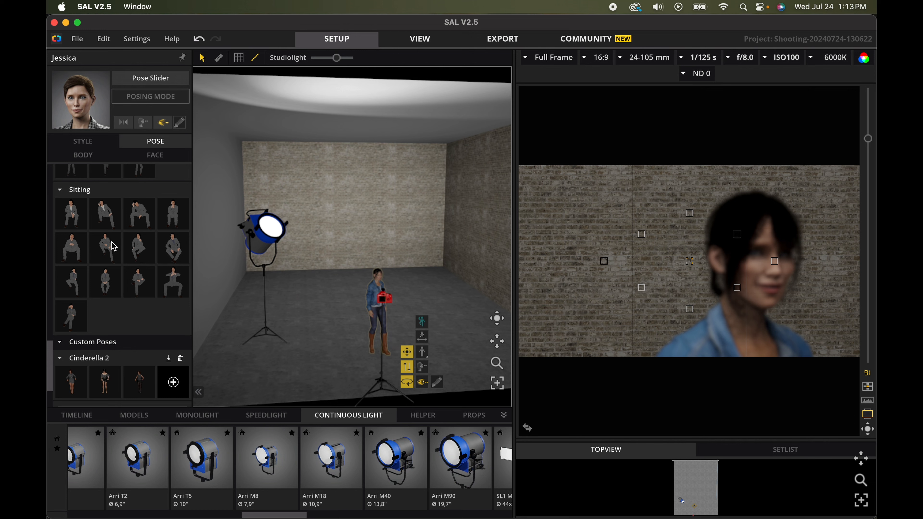
{"action": "left_click", "coordinate": [173, 223]}
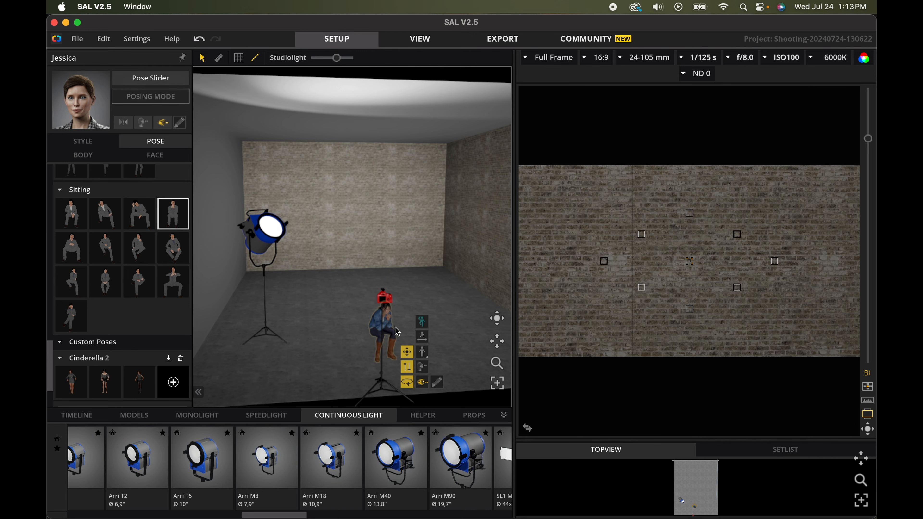
{"action": "left_click_drag", "start_coordinate": [381, 335], "coordinate": [283, 277]}
{"action": "left_click_drag", "start_coordinate": [382, 313], "coordinate": [373, 303]}
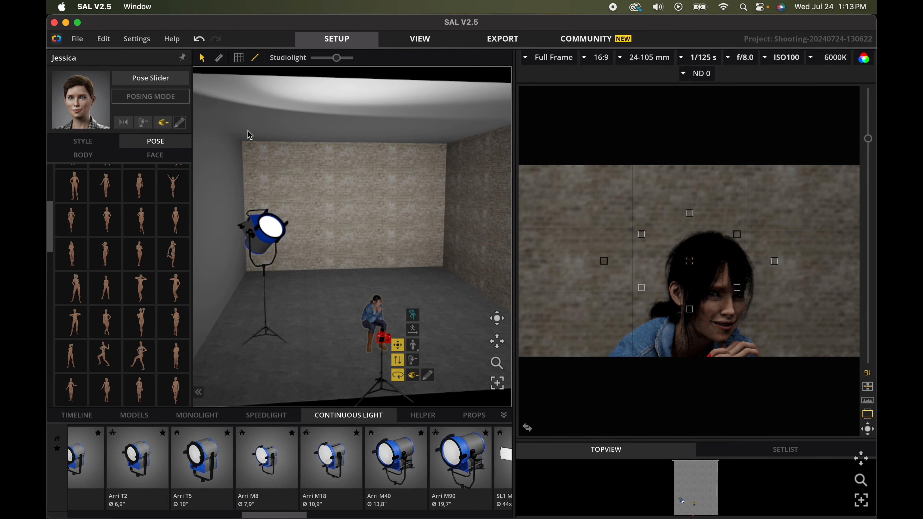
Enlarge the 3D view and, in posing mode, raise the seated model's pelvis
{"action": "left_click_drag", "start_coordinate": [515, 227], "coordinate": [626, 227]}
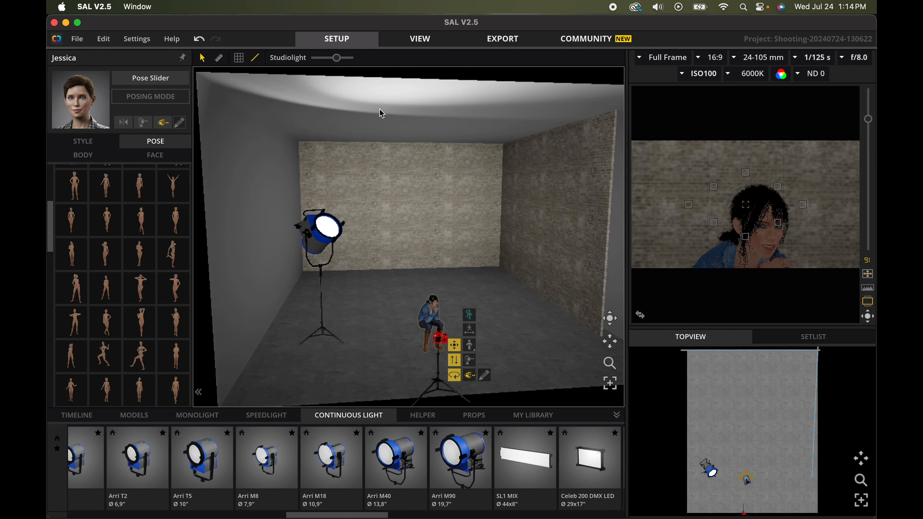
{"action": "left_click", "coordinate": [157, 93]}
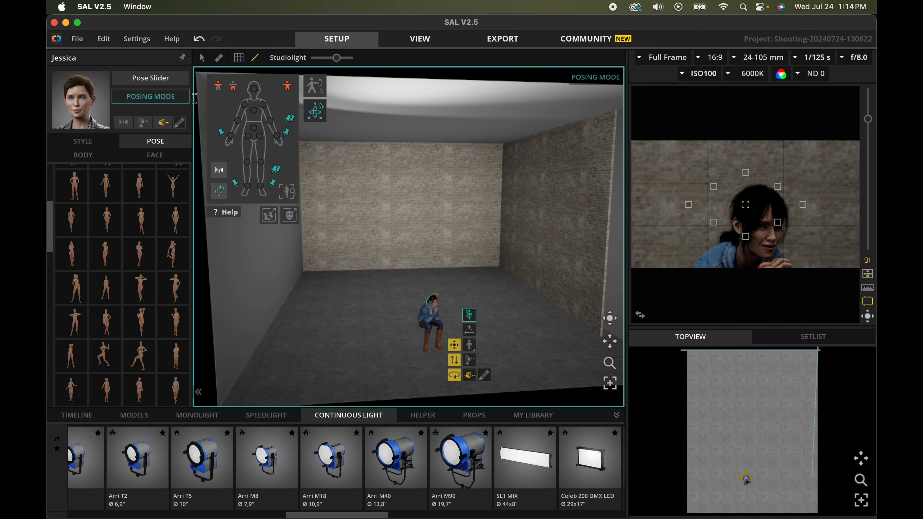
{"action": "left_click", "coordinate": [315, 89]}
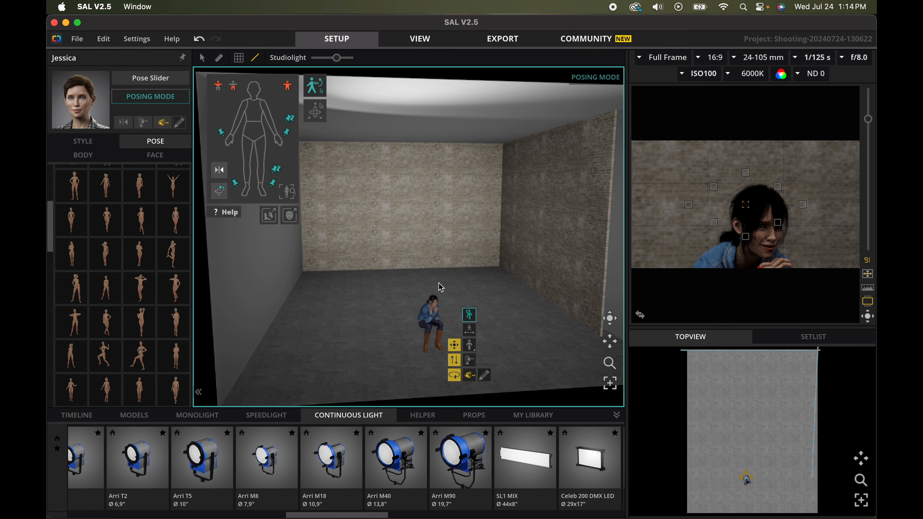
{"action": "left_click_drag", "start_coordinate": [423, 327], "coordinate": [421, 321]}
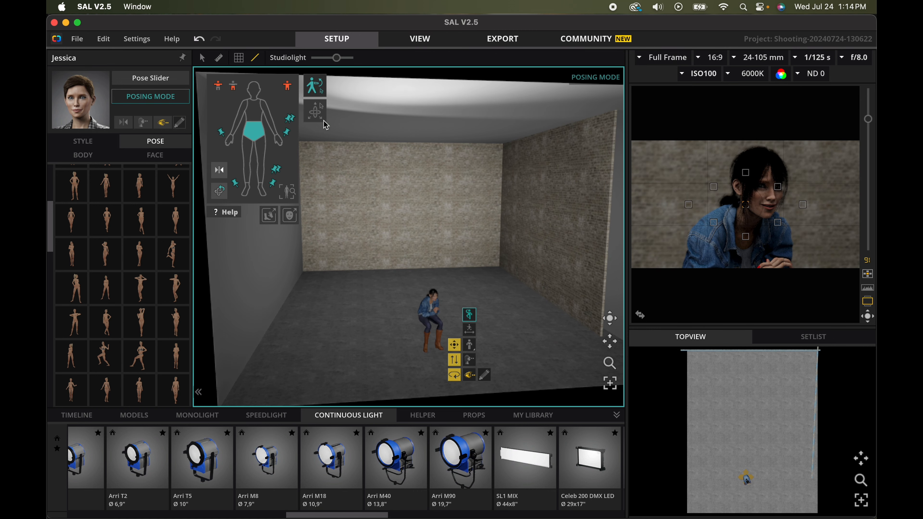
Rotate the model's pelvis with the joint gizmo so her upper body leans back from the hunched pose
{"action": "left_click", "coordinate": [317, 115]}
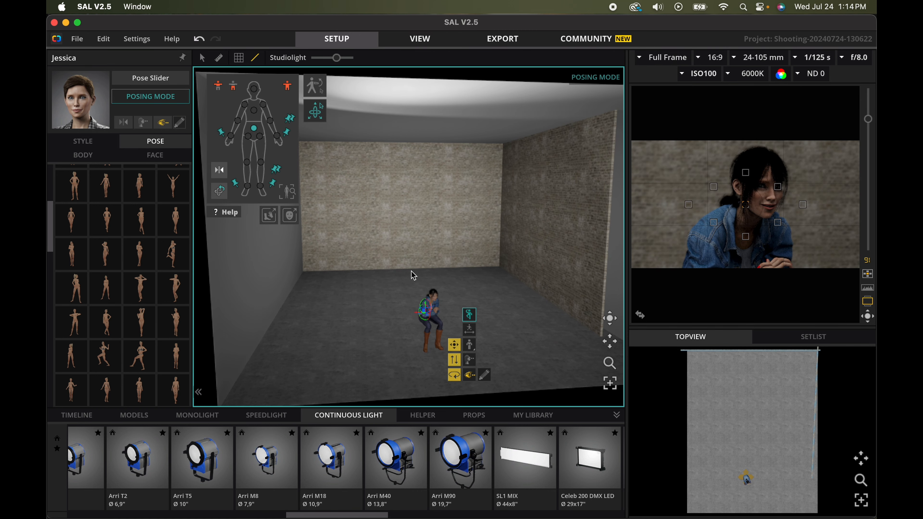
{"action": "scroll", "coordinate": [426, 314], "scroll_direction": "up", "scroll_amount": 5}
{"action": "left_click_drag", "start_coordinate": [421, 344], "coordinate": [357, 166]}
{"action": "scroll", "coordinate": [359, 170], "scroll_direction": "down", "scroll_amount": 3}
{"action": "scroll", "coordinate": [338, 220], "scroll_direction": "up", "scroll_amount": 3}
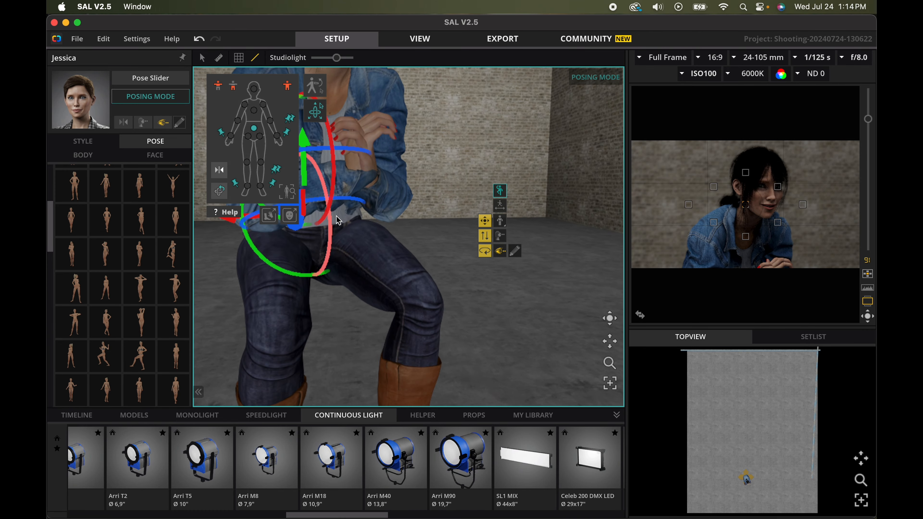
{"action": "left_click_drag", "start_coordinate": [333, 223], "coordinate": [327, 168]}
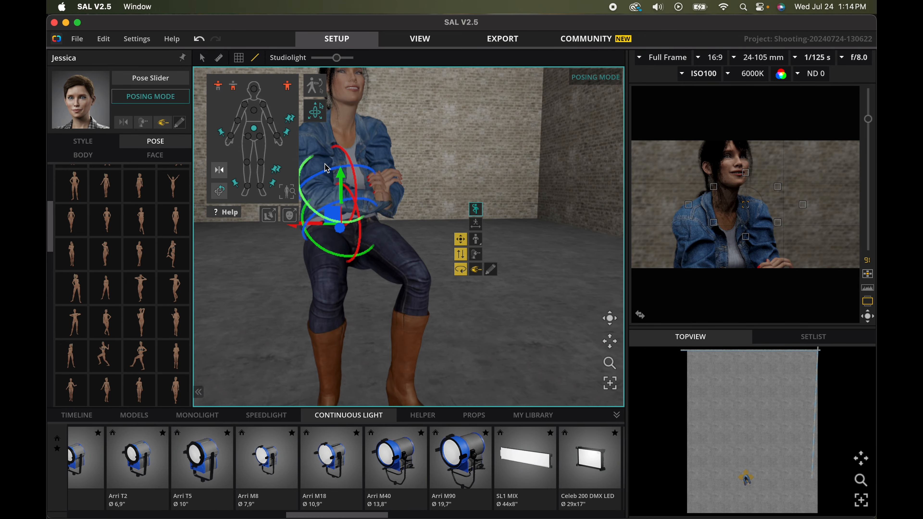
Lower the model's hands toward her lap and turn her to face the camera
{"action": "left_click", "coordinate": [321, 90]}
{"action": "left_click_drag", "start_coordinate": [380, 178], "coordinate": [330, 232]}
{"action": "left_click_drag", "start_coordinate": [377, 200], "coordinate": [396, 224]}
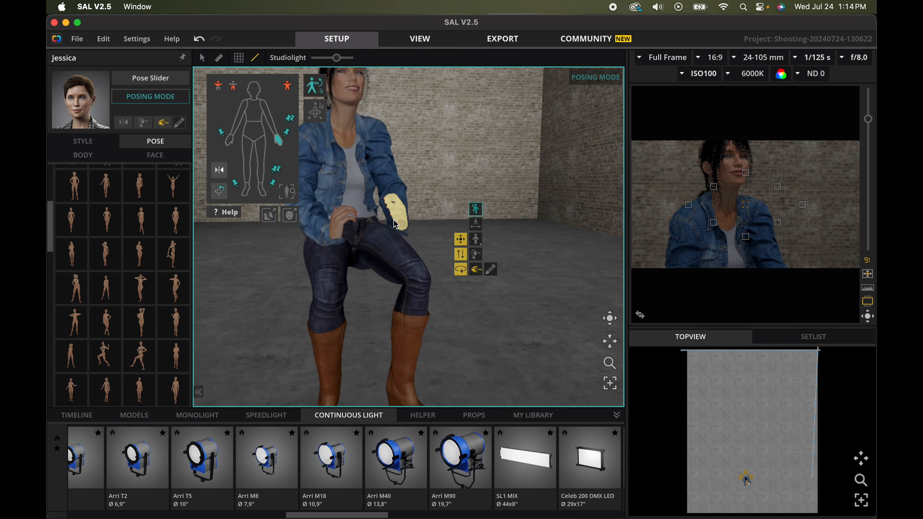
{"action": "left_click", "coordinate": [143, 97]}
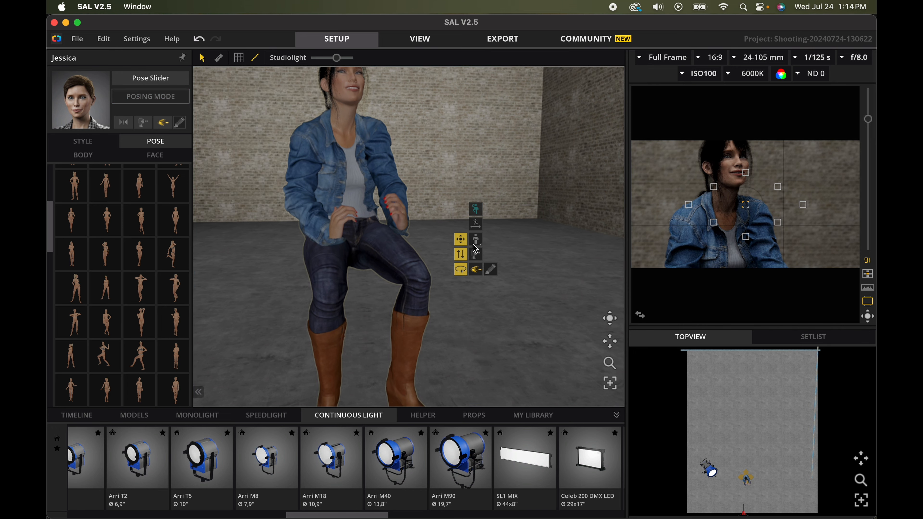
{"action": "left_click_drag", "start_coordinate": [464, 273], "coordinate": [451, 276]}
{"action": "left_click_drag", "start_coordinate": [353, 195], "coordinate": [408, 194]}
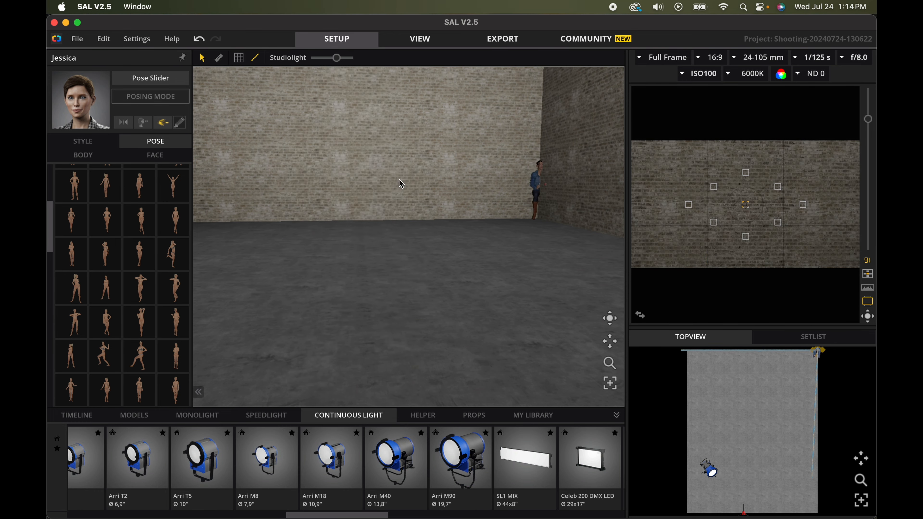
Switch the camera to Film mode with a 55 mm focal length and move it closer to the model
{"action": "left_click", "coordinate": [366, 244]}
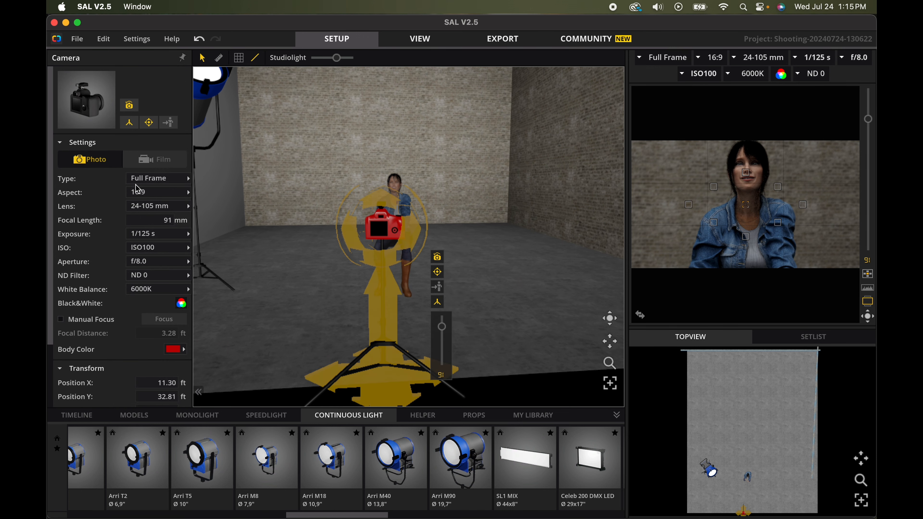
{"action": "left_click", "coordinate": [159, 164]}
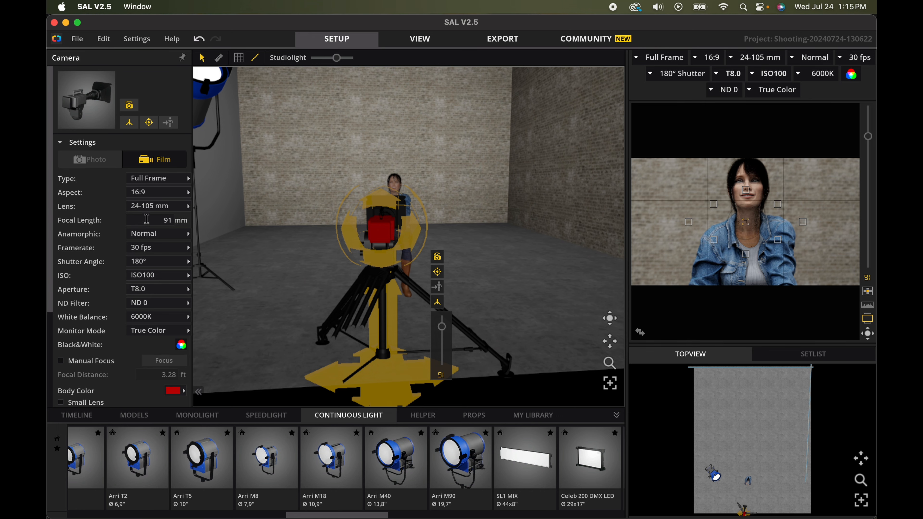
{"action": "mouse_move", "coordinate": [711, 148]}
{"action": "left_click_drag", "start_coordinate": [872, 138], "coordinate": [861, 198]}
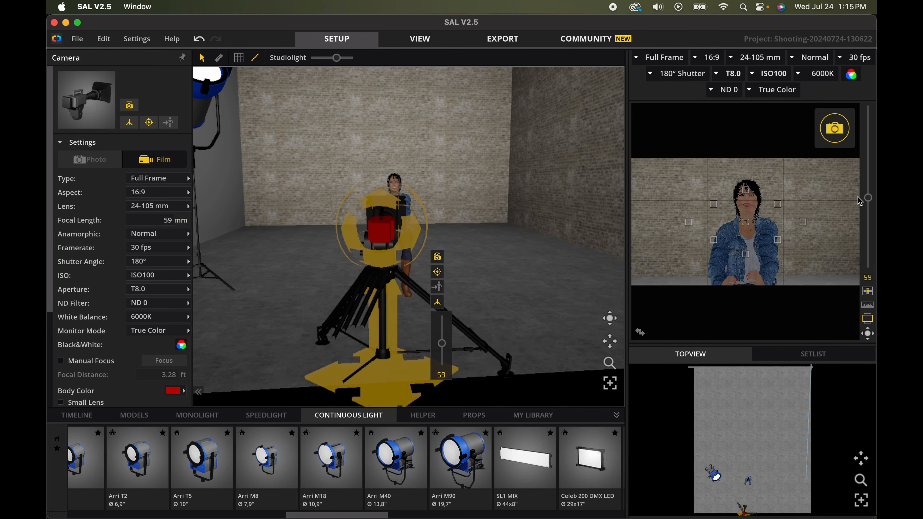
{"action": "left_click_drag", "start_coordinate": [861, 198], "coordinate": [862, 206]}
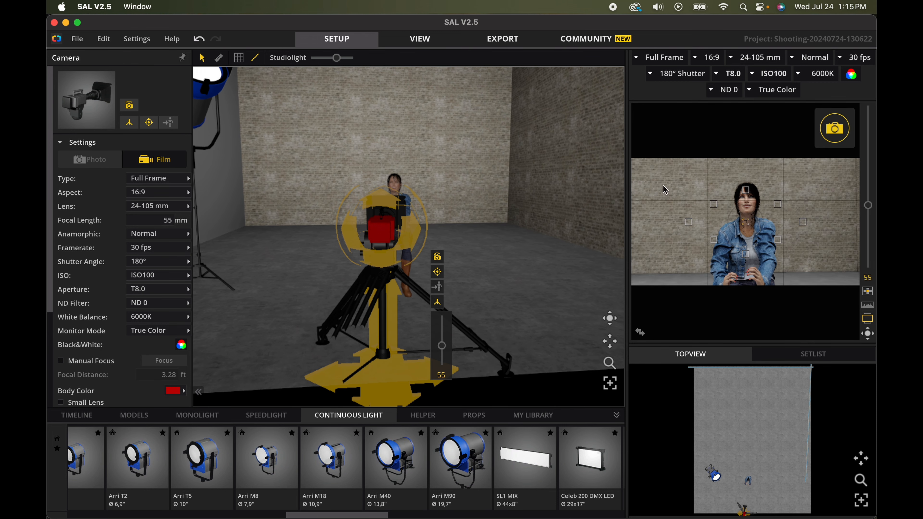
{"action": "left_click_drag", "start_coordinate": [403, 368], "coordinate": [394, 279]}
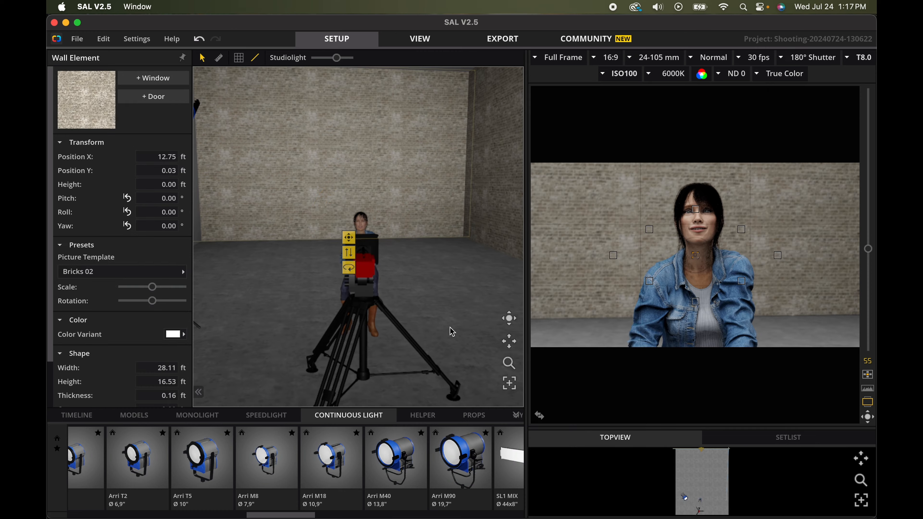
Move the back Bricks 02 wall element toward the model to Position Y 10.58 ft
{"action": "left_click_drag", "start_coordinate": [67, 170], "coordinate": [74, 171]}
{"action": "left_click_drag", "start_coordinate": [696, 159], "coordinate": [480, 200]}
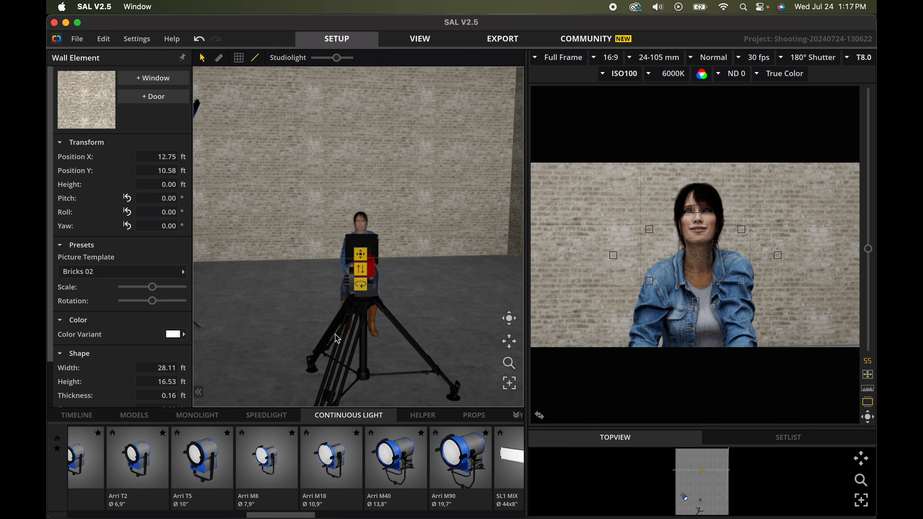
Add upright Titan Tube lights on stands behind the model, three on each side of her
{"action": "scroll", "coordinate": [331, 457], "scroll_direction": "right", "scroll_amount": 2}
{"action": "scroll", "coordinate": [361, 457], "scroll_direction": "left", "scroll_amount": 10}
{"action": "scroll", "coordinate": [364, 456], "scroll_direction": "left", "scroll_amount": 10}
{"action": "scroll", "coordinate": [237, 517], "scroll_direction": "left", "scroll_amount": 10}
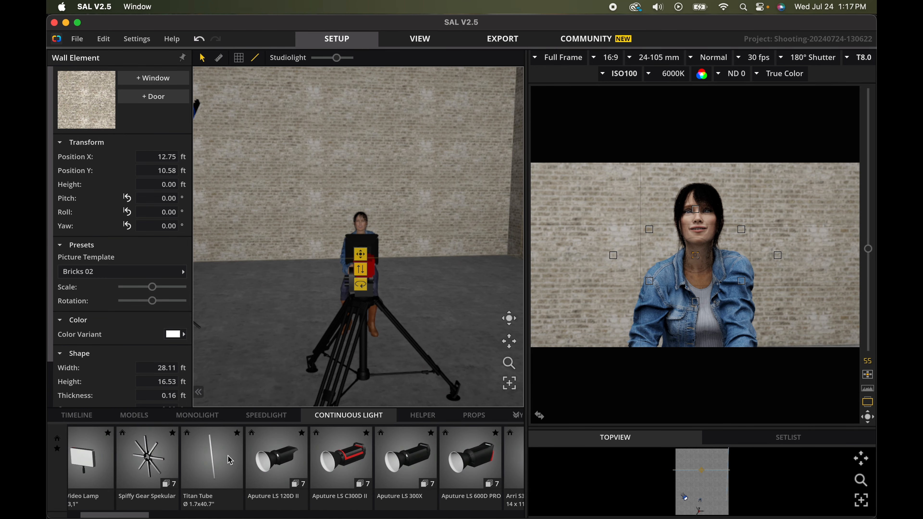
{"action": "left_click_drag", "start_coordinate": [213, 470], "coordinate": [286, 266]}
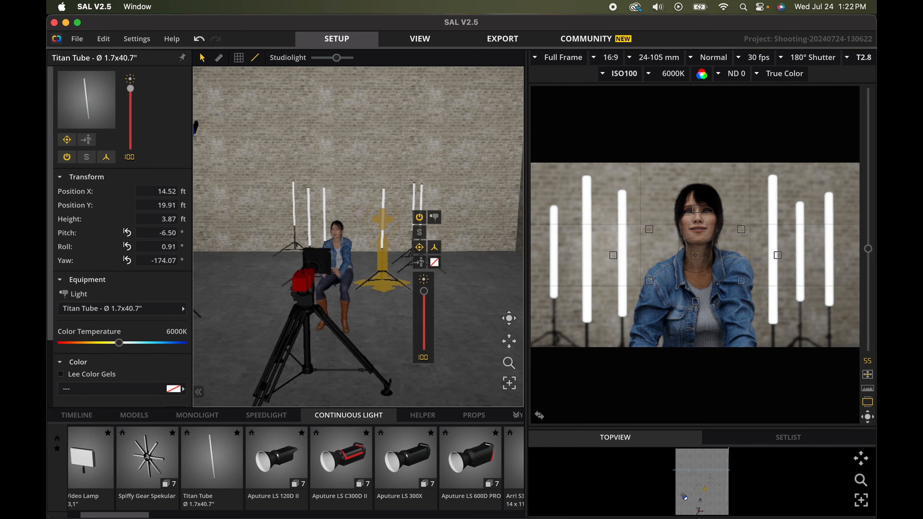
Add an Aputure LS C300D II beside the camera at about X 14.33 ft, Y 28.67 ft, aimed at the model
{"action": "scroll", "coordinate": [362, 325], "scroll_direction": "up", "scroll_amount": 3}
{"action": "left_click_drag", "start_coordinate": [374, 372], "coordinate": [403, 365]}
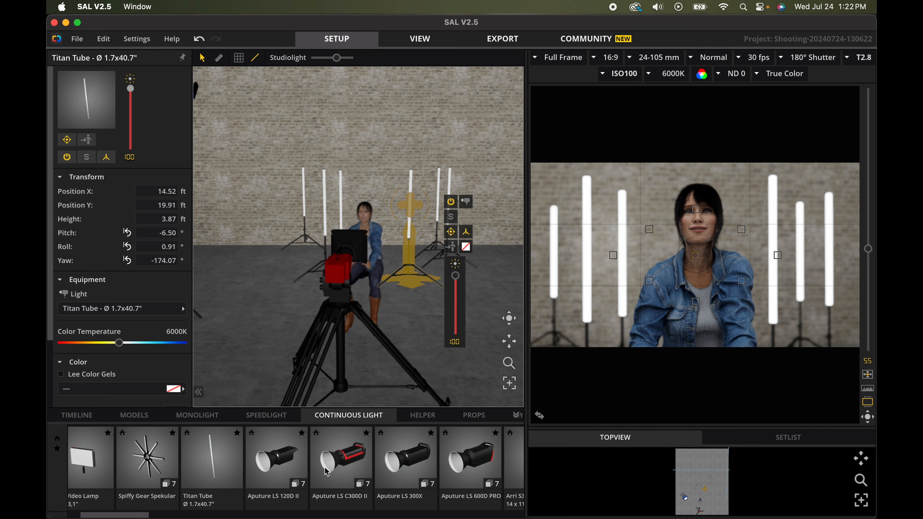
{"action": "scroll", "coordinate": [327, 472], "scroll_direction": "right", "scroll_amount": 2}
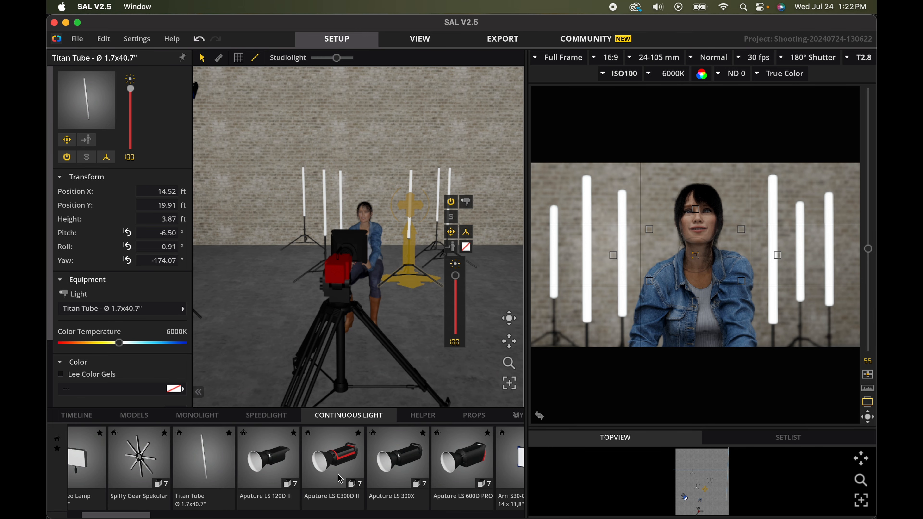
{"action": "left_click_drag", "start_coordinate": [333, 458], "coordinate": [449, 381]}
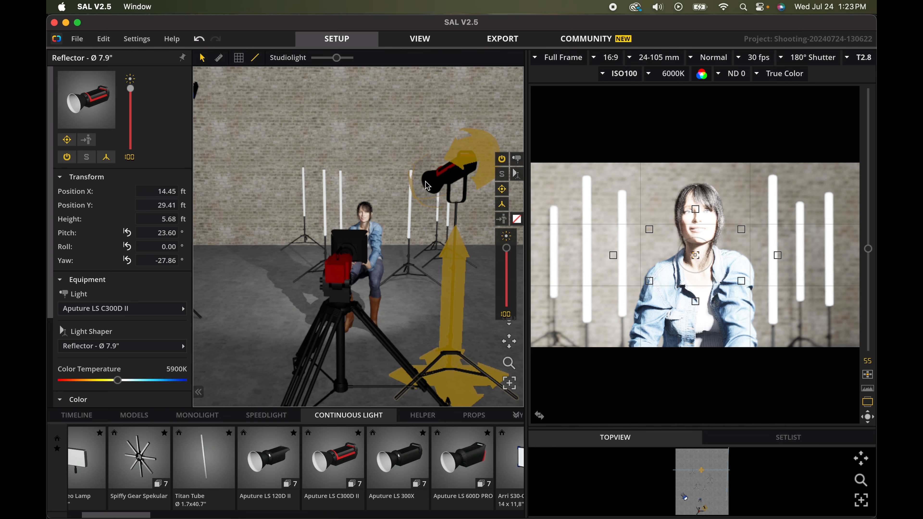
{"action": "left_click", "coordinate": [502, 221]}
{"action": "left_click_drag", "start_coordinate": [461, 374], "coordinate": [440, 360]}
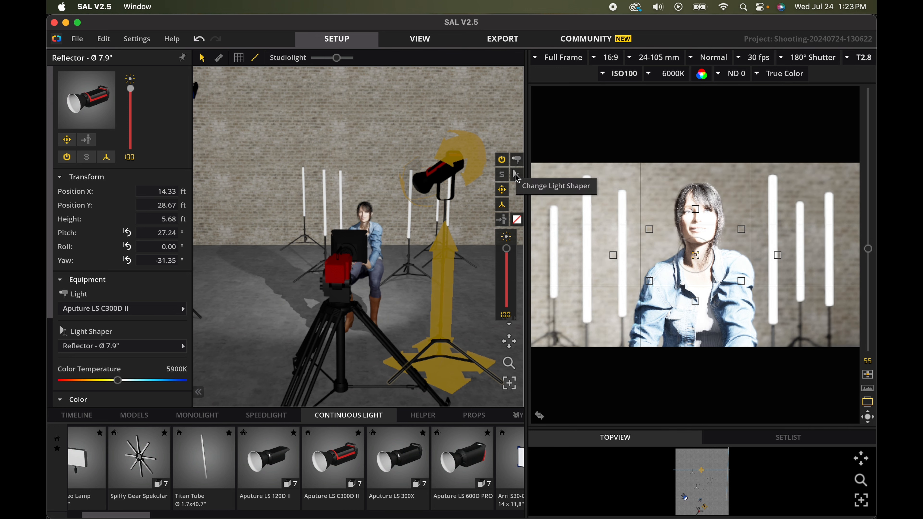
Fit the Aputure light with a Light Dome II using Int & Ext Diff + Grid and move it to about X 14.36 ft, Y 30.79 ft
{"action": "left_click", "coordinate": [517, 176]}
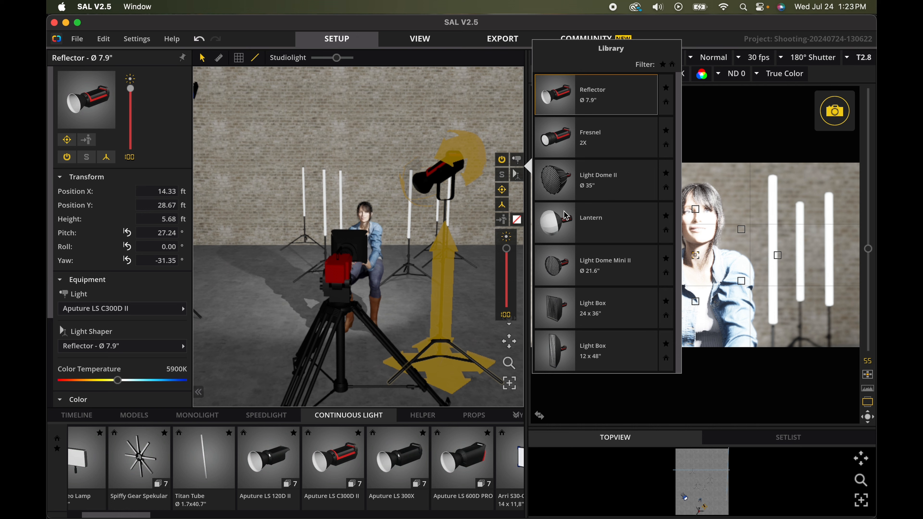
{"action": "left_click", "coordinate": [550, 186]}
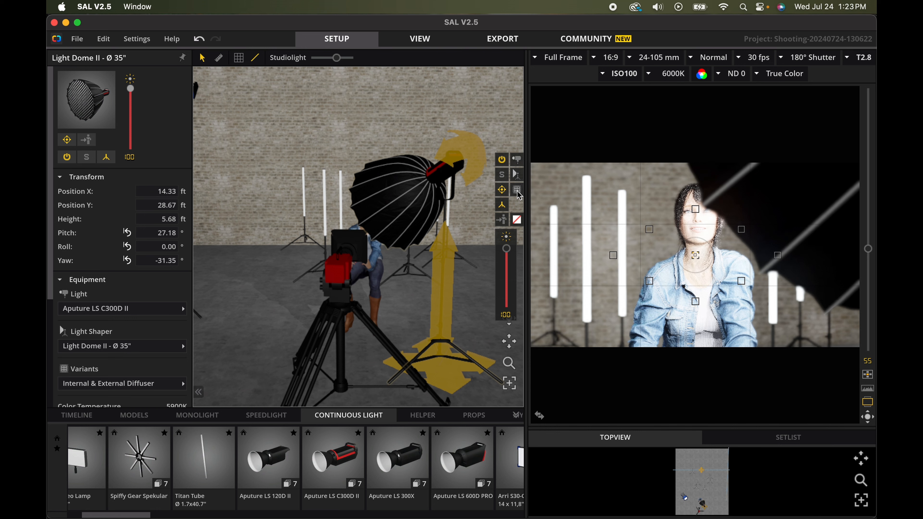
{"action": "left_click", "coordinate": [518, 192]}
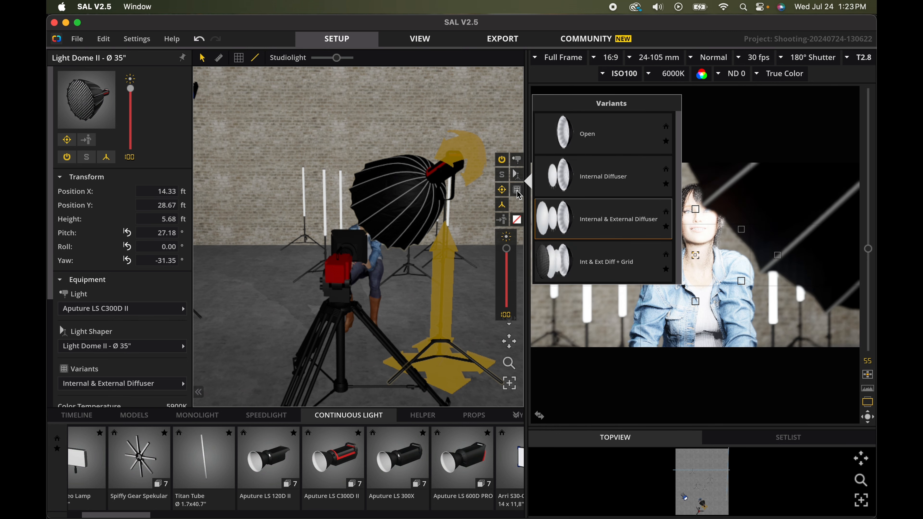
{"action": "left_click", "coordinate": [590, 267]}
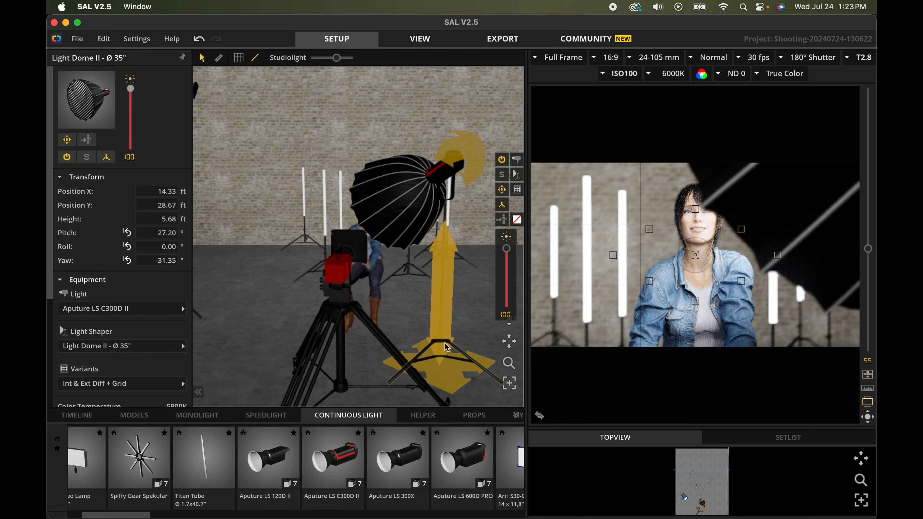
{"action": "left_click_drag", "start_coordinate": [444, 372], "coordinate": [464, 396]}
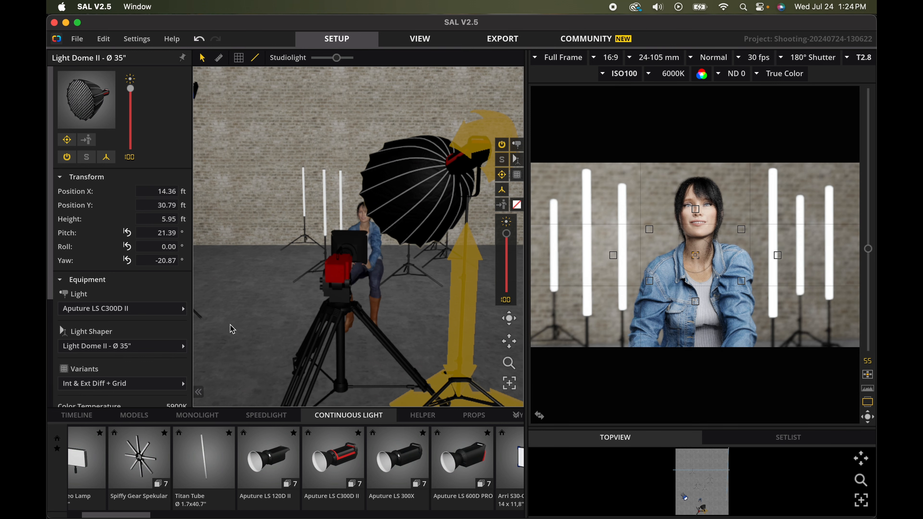
Add a Titan Tube without a stand above the model at about X 11.64 ft, Y 24.30 ft, raised to a height of about 6.08 ft
{"action": "left_click_drag", "start_coordinate": [205, 475], "coordinate": [351, 317]}
{"action": "mouse_move", "coordinate": [334, 186]}
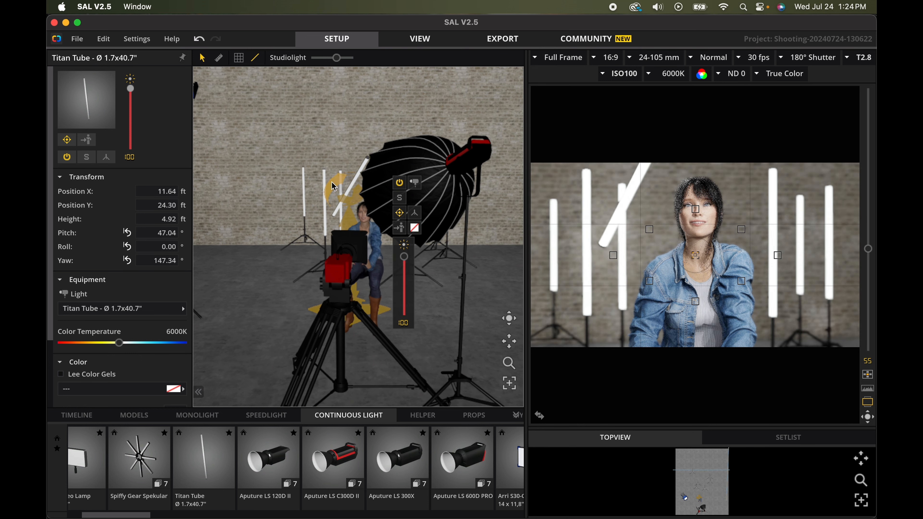
{"action": "left_click_drag", "start_coordinate": [509, 319], "coordinate": [490, 304]}
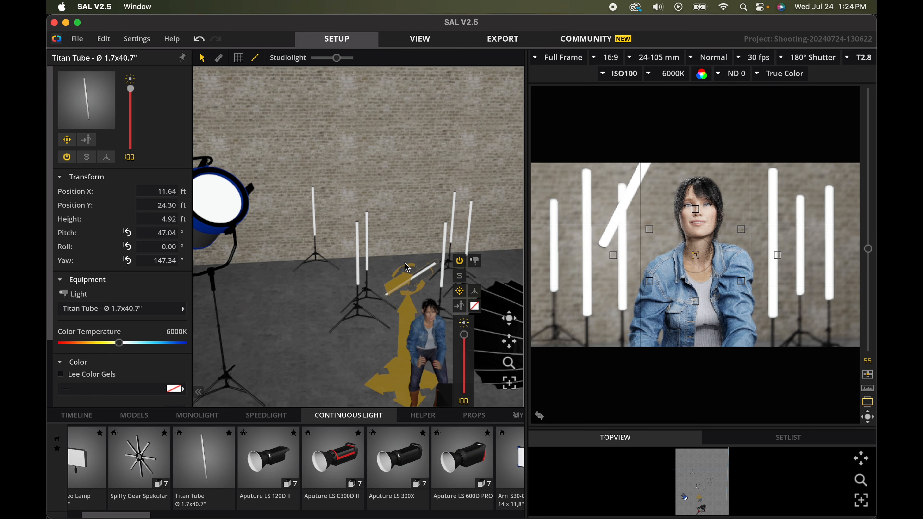
{"action": "left_click_drag", "start_coordinate": [407, 268], "coordinate": [431, 97]}
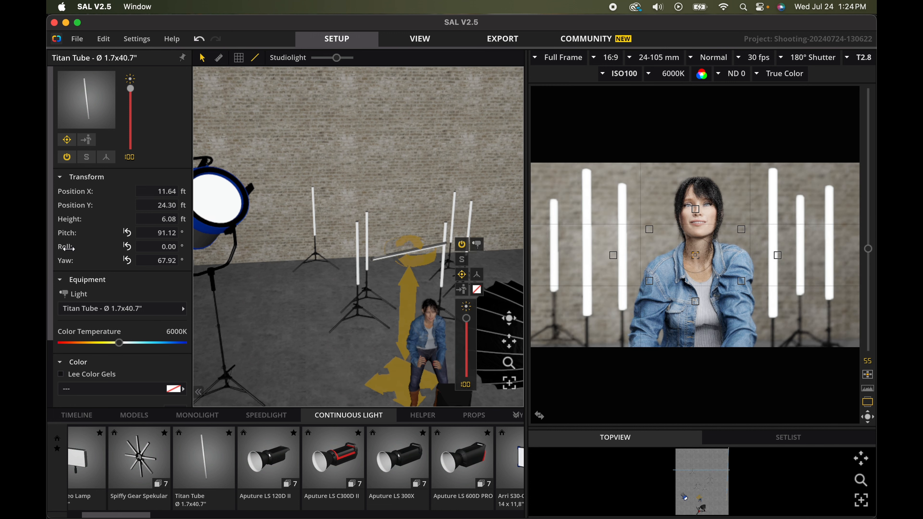
Rotate the overhead Titan Tube level across the model to about 115° pitch, 54° roll and -33° yaw
{"action": "mouse_move", "coordinate": [67, 247]}
{"action": "left_mouse_down"}
{"action": "mouse_move", "coordinate": [145, 236]}
{"action": "mouse_move", "coordinate": [416, 244]}
{"action": "left_mouse_up"}
{"action": "key", "text": "super+z"}
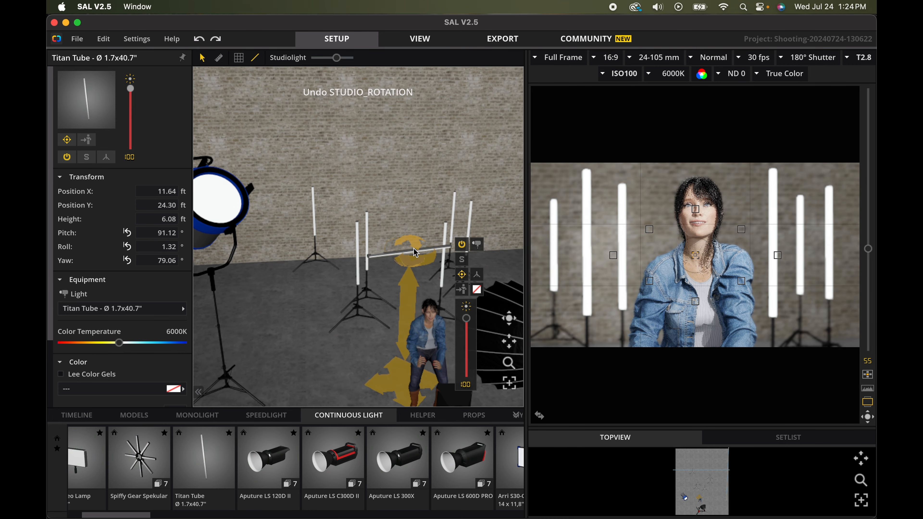
{"action": "left_click", "coordinate": [463, 291]}
{"action": "mouse_move", "coordinate": [402, 258]}
{"action": "left_mouse_down"}
{"action": "mouse_move", "coordinate": [424, 258]}
{"action": "mouse_move", "coordinate": [409, 260]}
{"action": "left_mouse_up"}
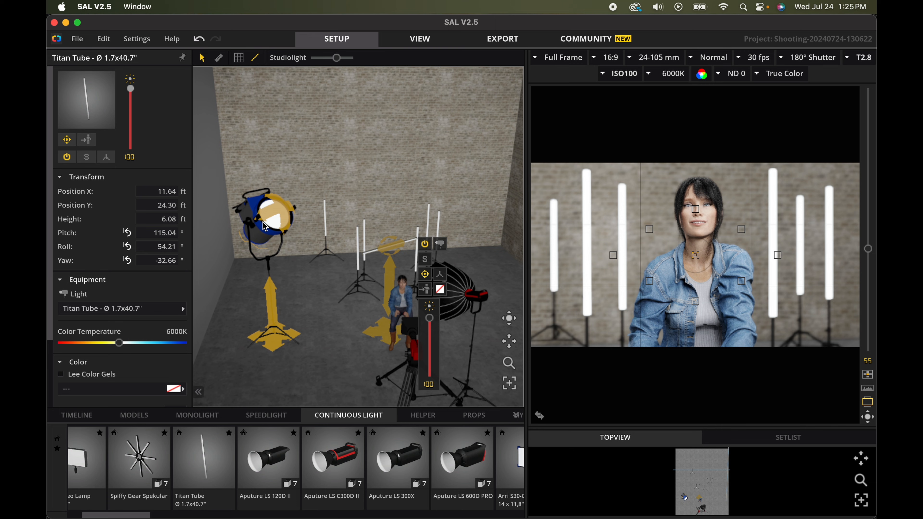
Dim the large Arri M90 light standing to the side of the model
{"action": "left_click", "coordinate": [265, 227]}
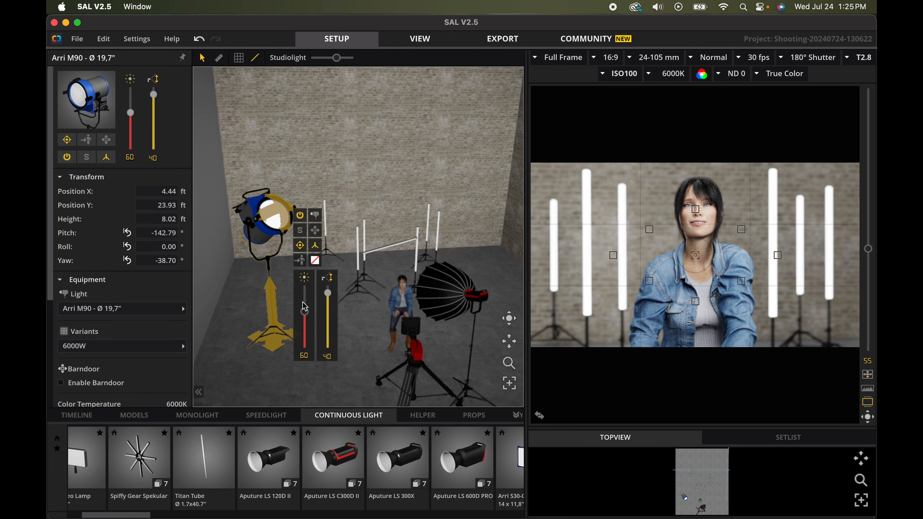
{"action": "left_click_drag", "start_coordinate": [306, 312], "coordinate": [305, 351]}
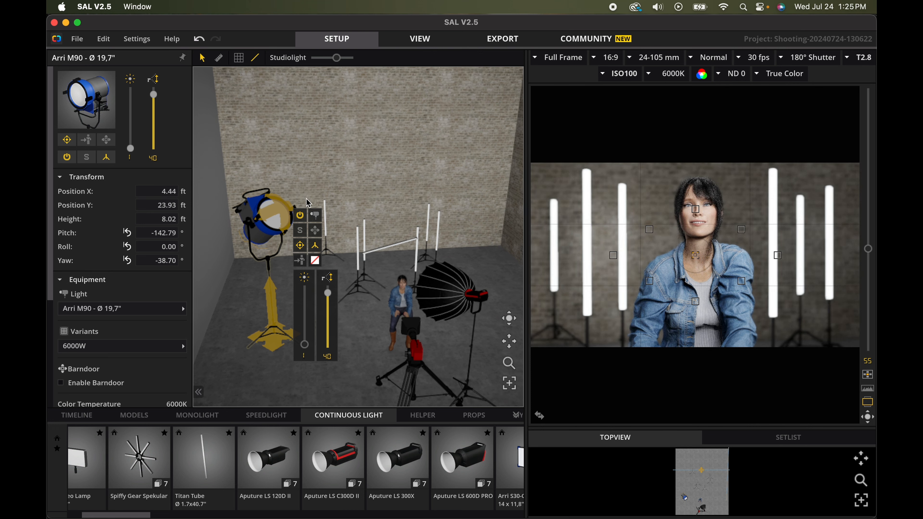
{"action": "left_click_drag", "start_coordinate": [305, 344], "coordinate": [304, 324]}
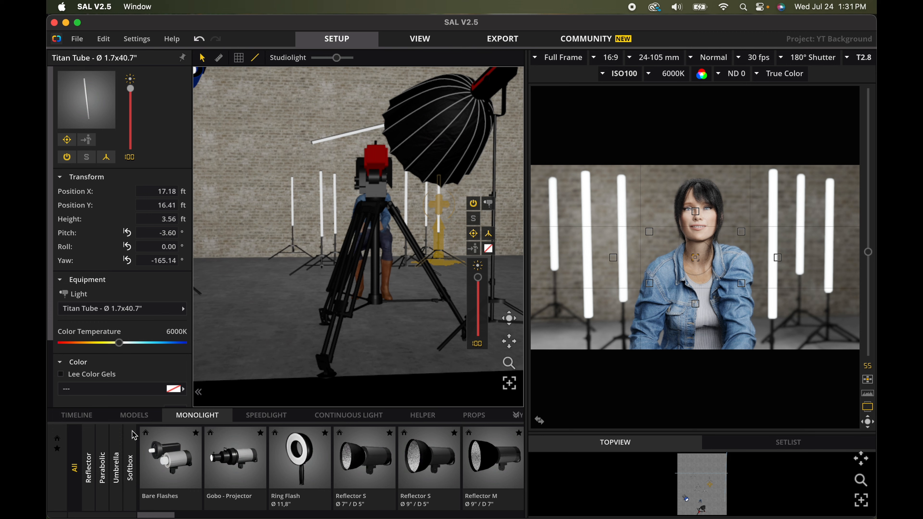
Save the front-facing camera view of the model as a shot in the timeline
{"action": "left_click", "coordinate": [75, 418]}
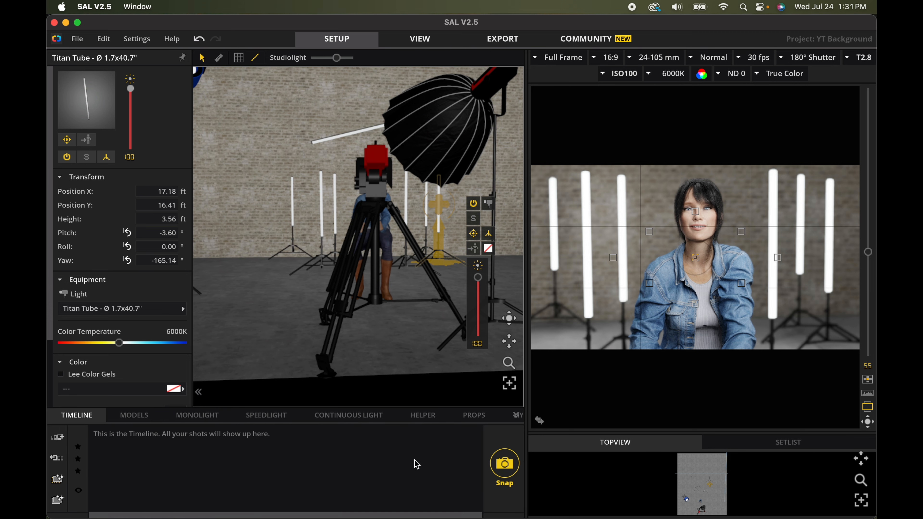
{"action": "left_click", "coordinate": [506, 465]}
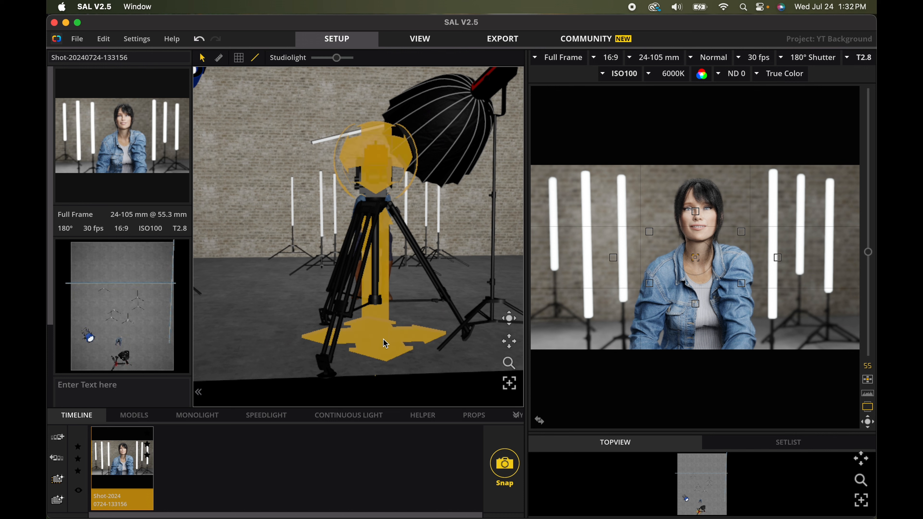
{"action": "left_click", "coordinate": [374, 160]}
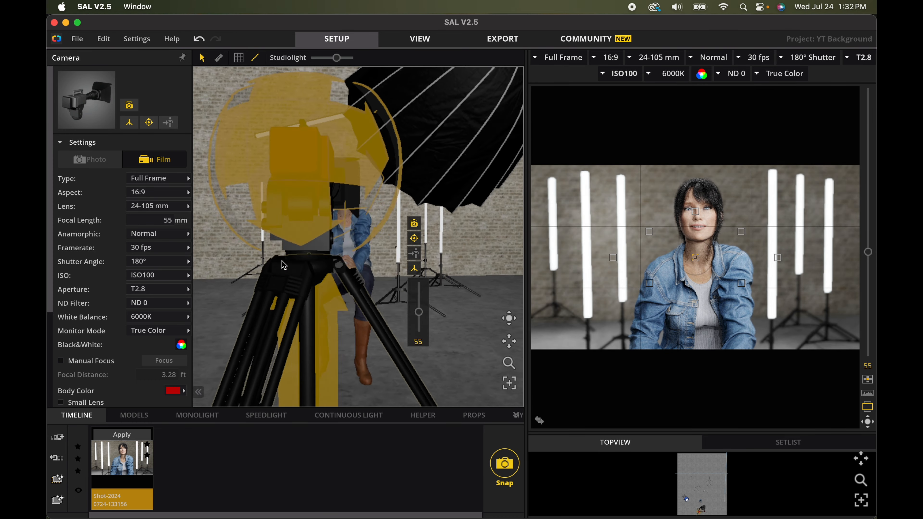
Turn off the model's option to look at the camera so her gaze stays fixed
{"action": "left_click", "coordinate": [347, 302]}
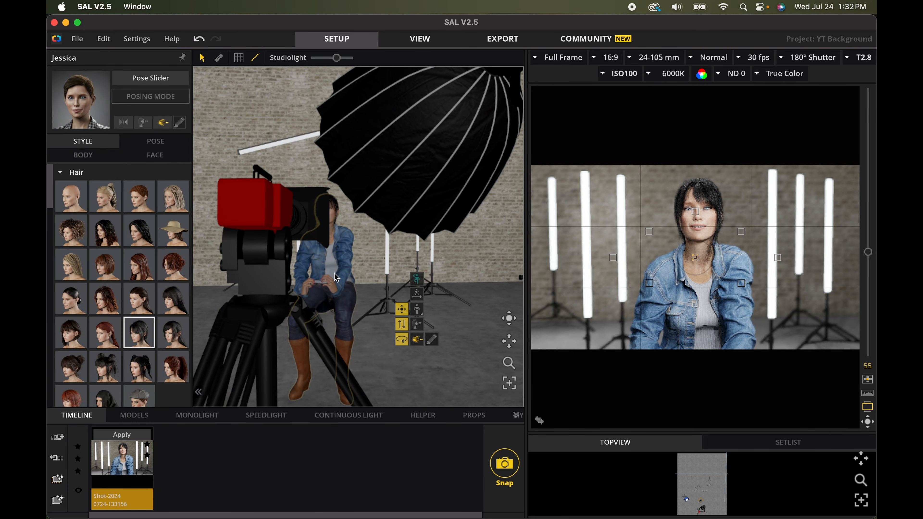
{"action": "left_click", "coordinate": [164, 125]}
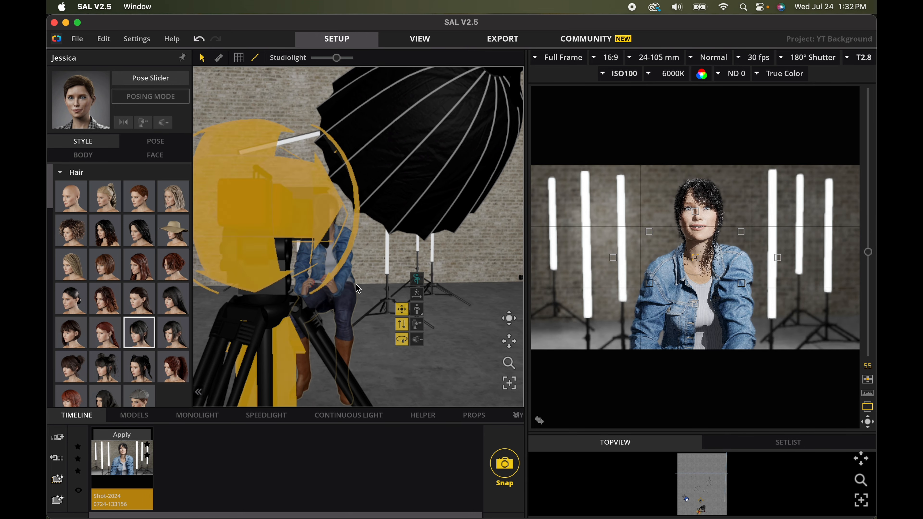
{"action": "scroll", "coordinate": [389, 330], "scroll_direction": "down", "scroll_amount": 5}
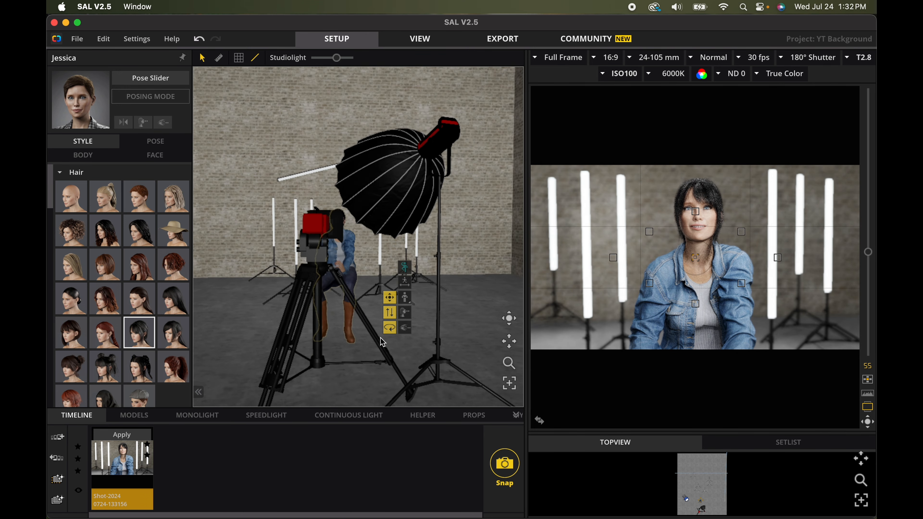
Move the camera around to the model's side to frame her from an angle as a second camera
{"action": "left_click", "coordinate": [320, 386]}
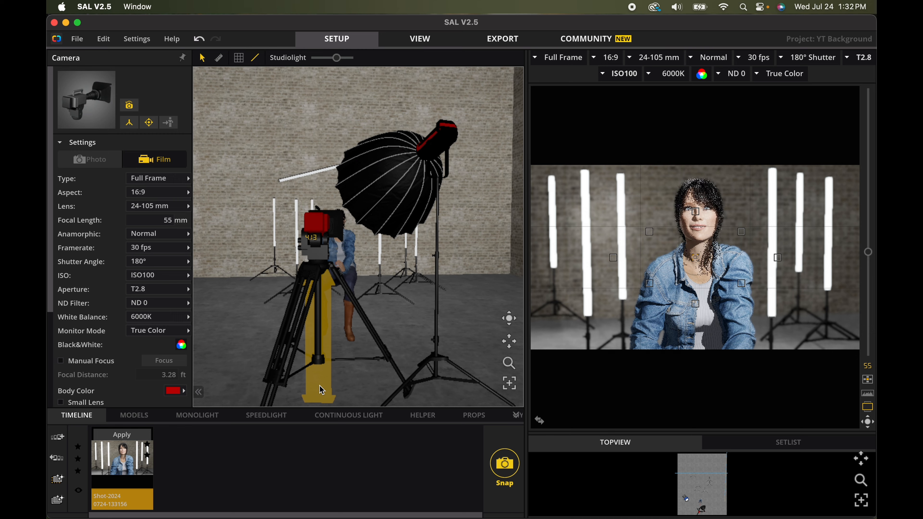
{"action": "scroll", "coordinate": [328, 389], "scroll_direction": "down", "scroll_amount": 3}
{"action": "left_click_drag", "start_coordinate": [336, 366], "coordinate": [233, 346]}
{"action": "left_click", "coordinate": [308, 293]}
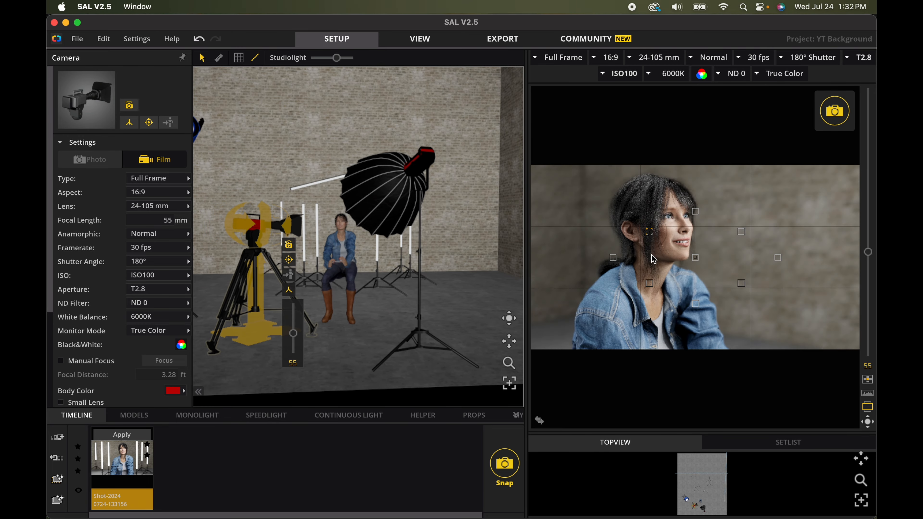
{"action": "left_click_drag", "start_coordinate": [309, 293], "coordinate": [316, 294]}
{"action": "mouse_move", "coordinate": [732, 258]}
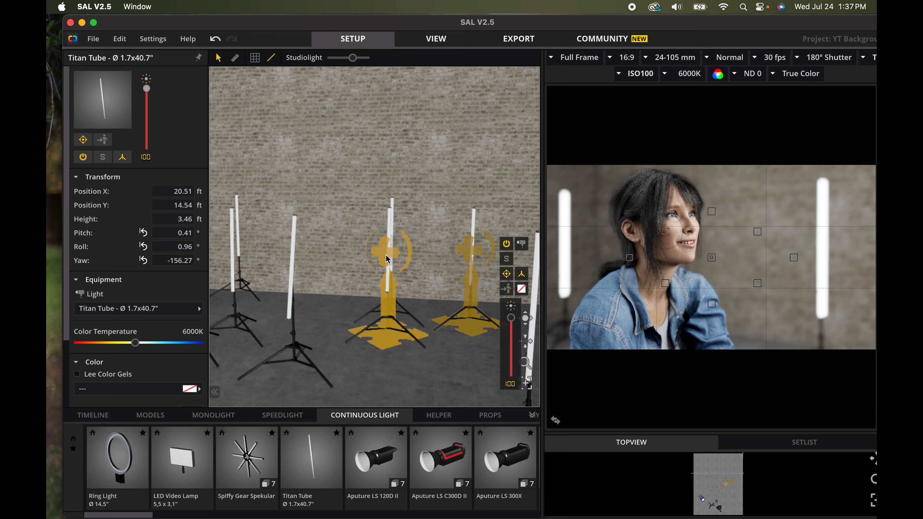
Save the side-angle camera view with the model as another shot in the timeline
{"action": "left_click", "coordinate": [95, 417]}
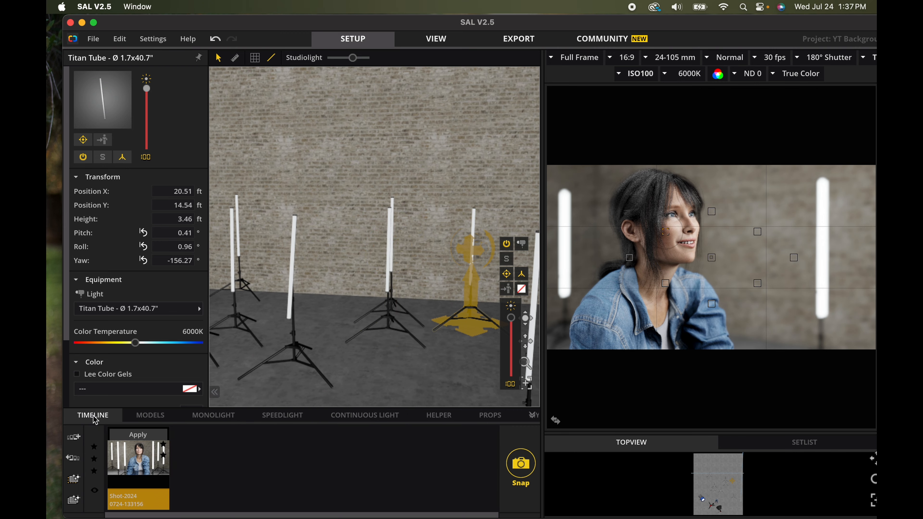
{"action": "left_click", "coordinate": [522, 469]}
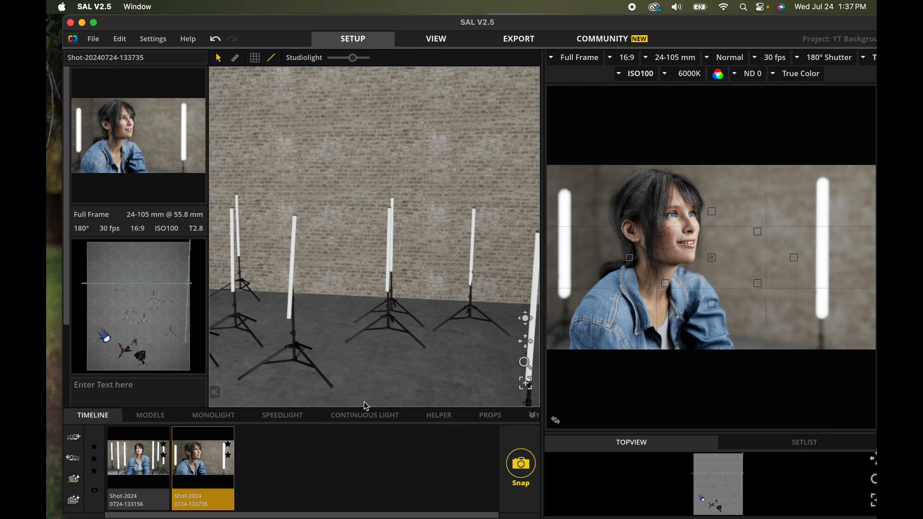
{"action": "key", "text": "super+z"}
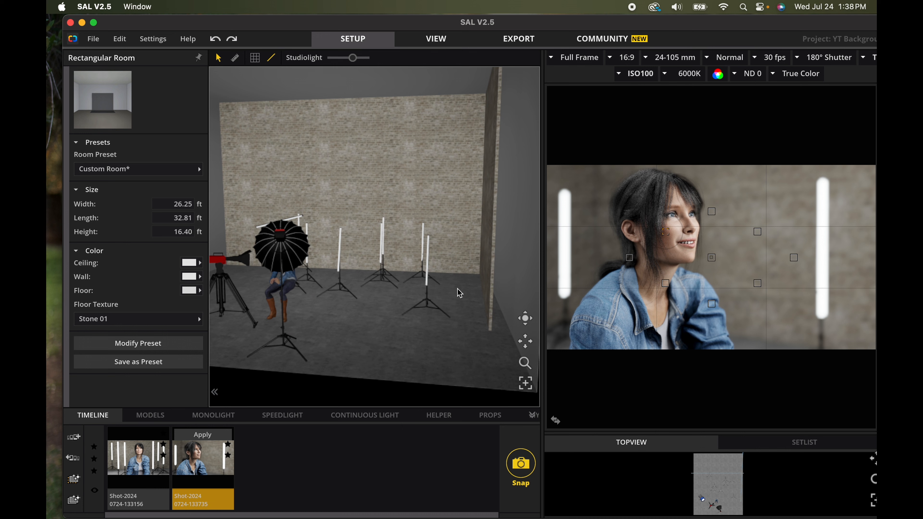
Enable Manual Focus on the side-angle camera and set its focus on the model
{"action": "left_click", "coordinate": [224, 273]}
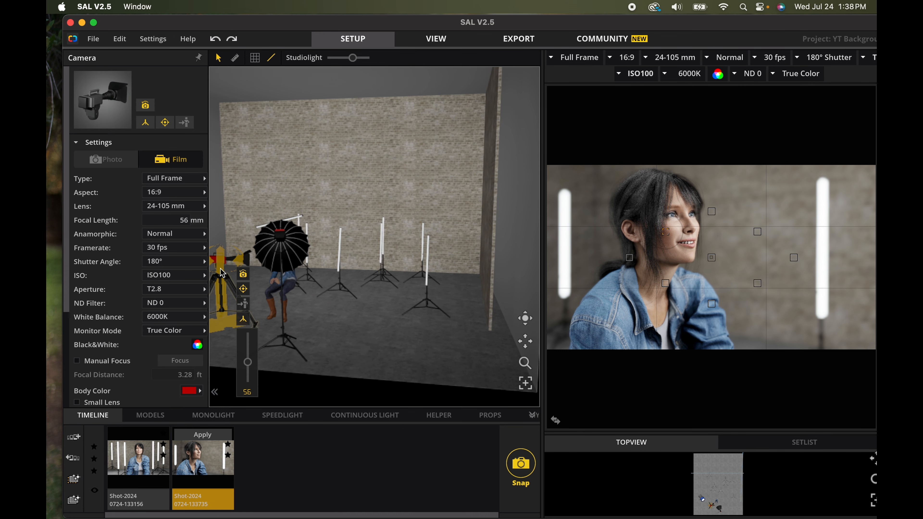
{"action": "scroll", "coordinate": [115, 343], "scroll_direction": "down", "scroll_amount": 3}
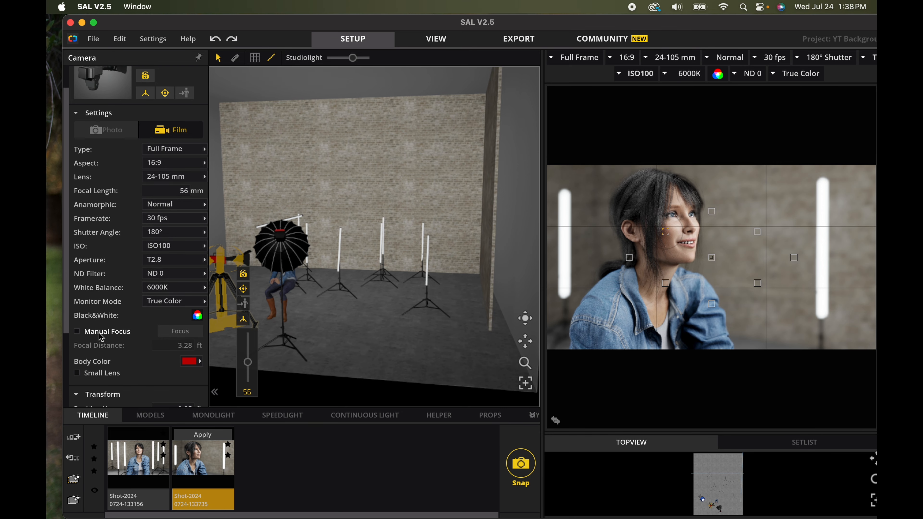
{"action": "left_click", "coordinate": [99, 332]}
{"action": "left_click", "coordinate": [180, 332]}
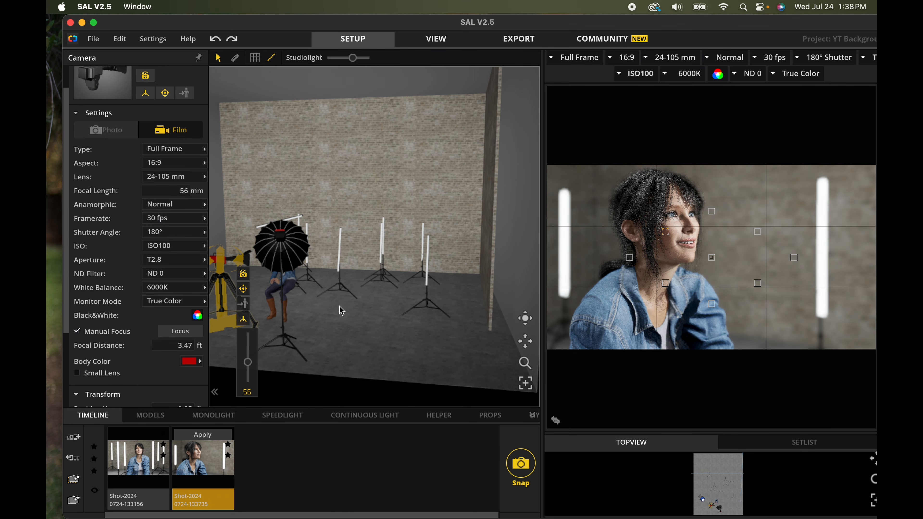
Delete the model and save the empty side-angle background as a shot
{"action": "left_click", "coordinate": [293, 286]}
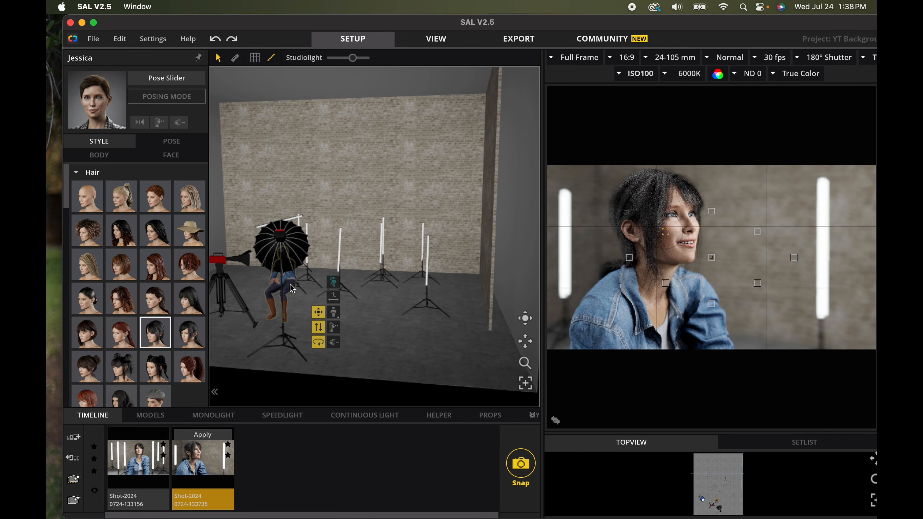
{"action": "key", "text": "Delete"}
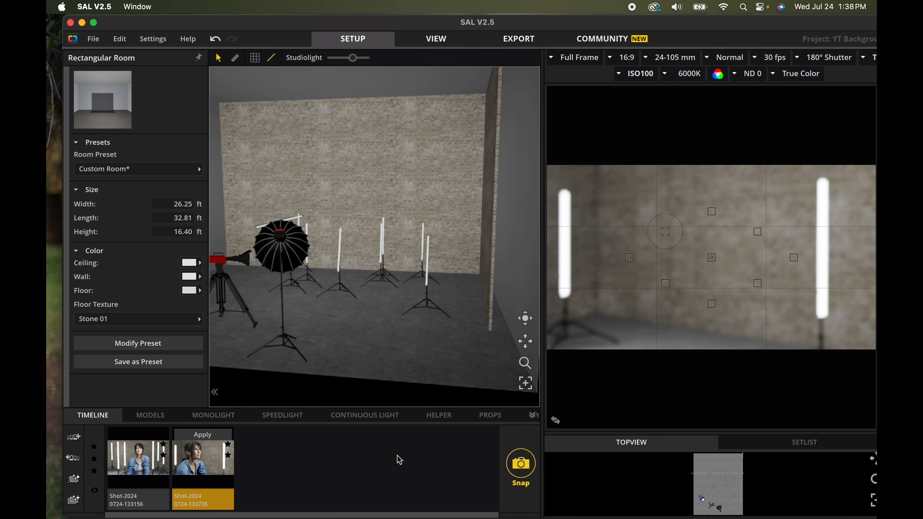
{"action": "left_click", "coordinate": [522, 465]}
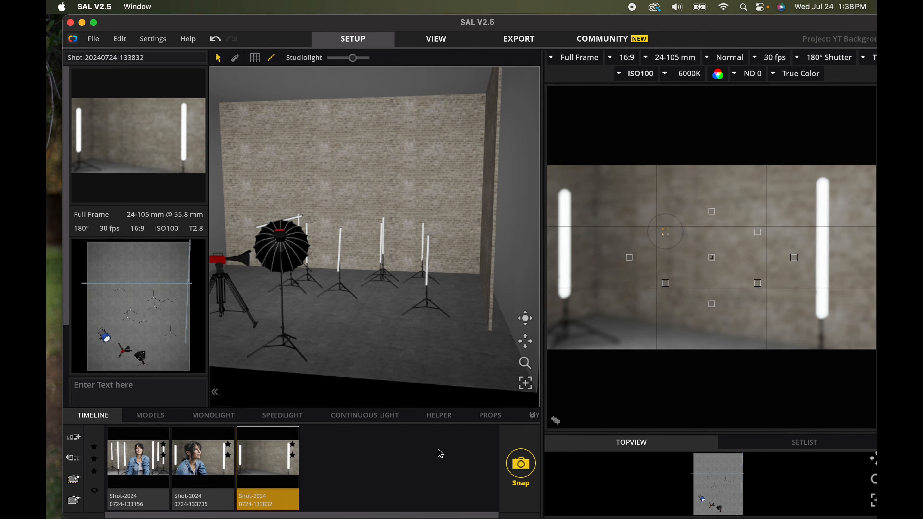
Apply the first front-view shot to the stage and fix the camera's focus on the model with Manual Focus
{"action": "left_click", "coordinate": [142, 468]}
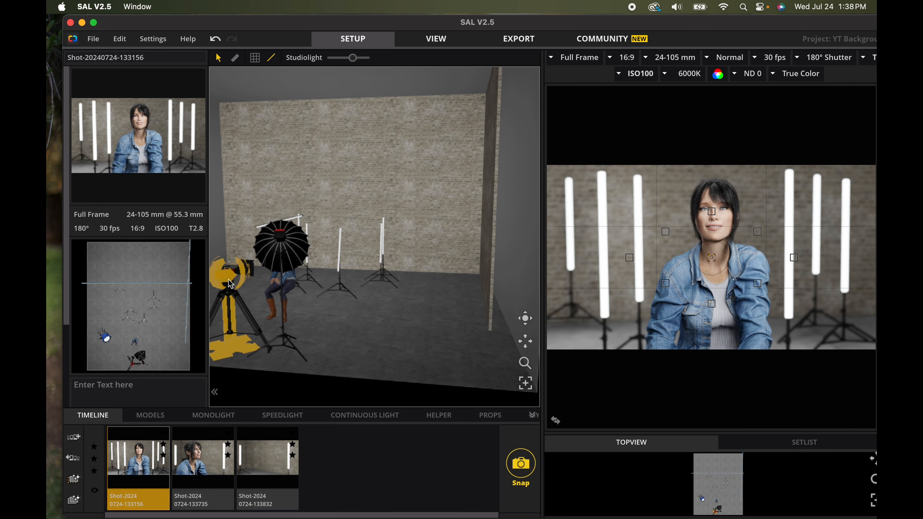
{"action": "left_click", "coordinate": [133, 375]}
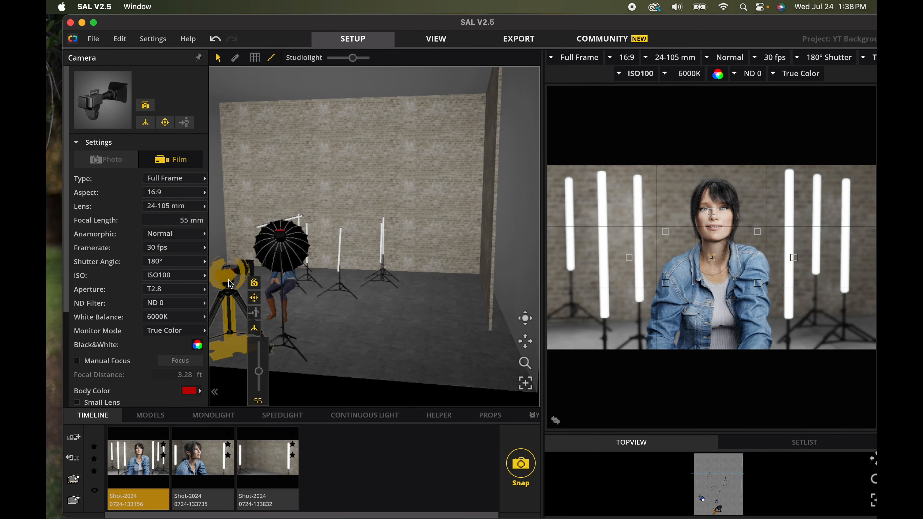
{"action": "left_click", "coordinate": [78, 361]}
{"action": "left_click", "coordinate": [169, 362]}
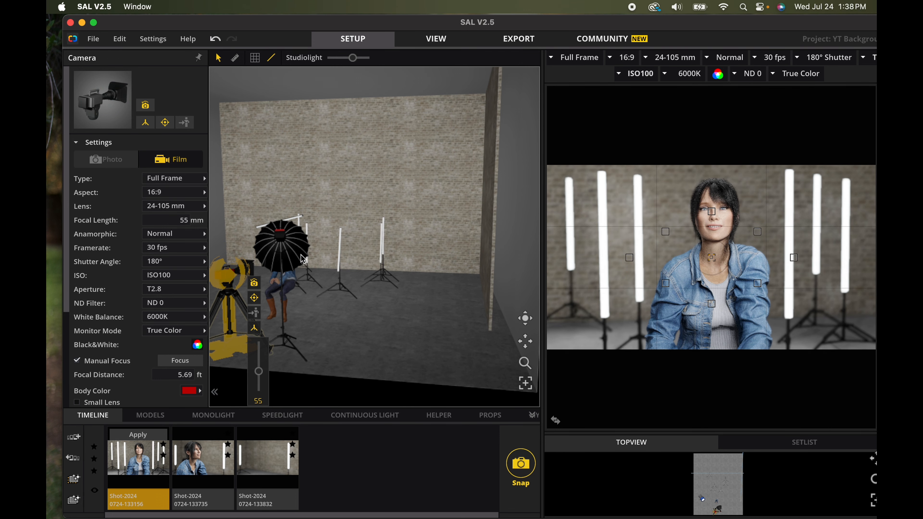
Delete the model from the front-view setup and save the empty background as a shot
{"action": "left_click", "coordinate": [292, 290]}
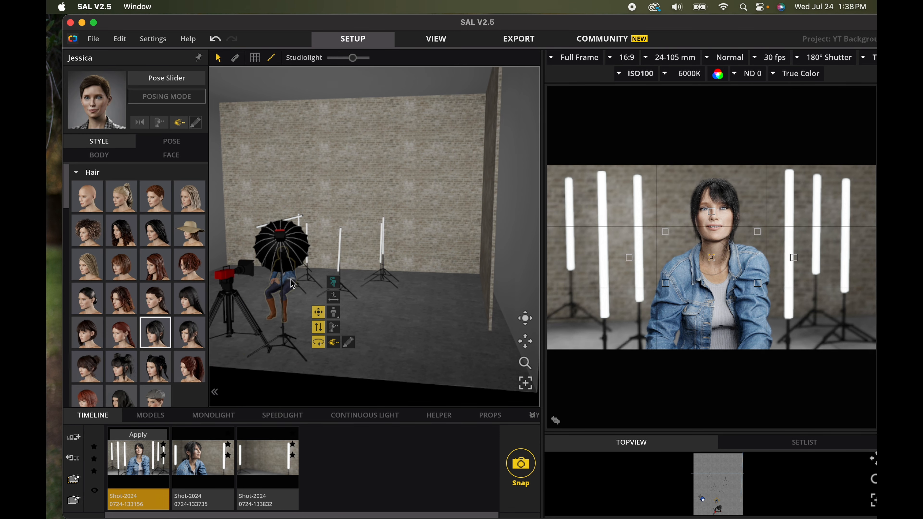
{"action": "key", "text": "Delete"}
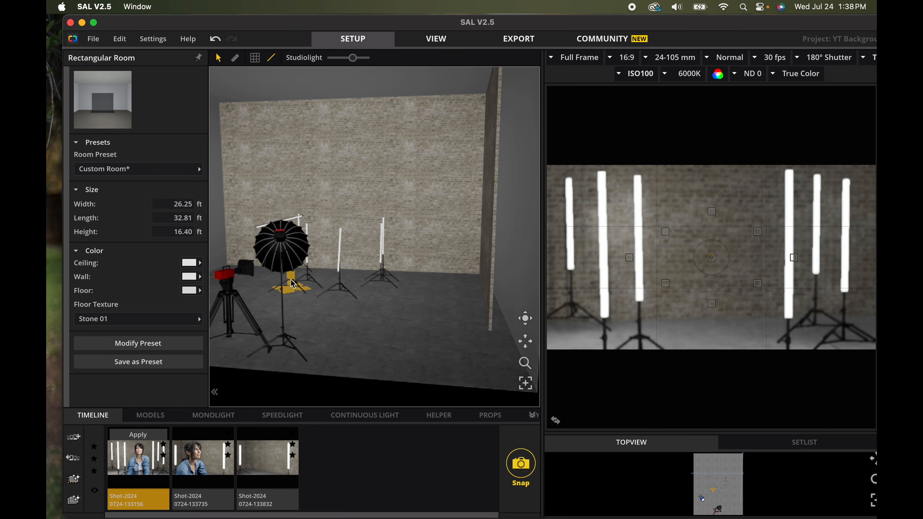
{"action": "left_click", "coordinate": [521, 470]}
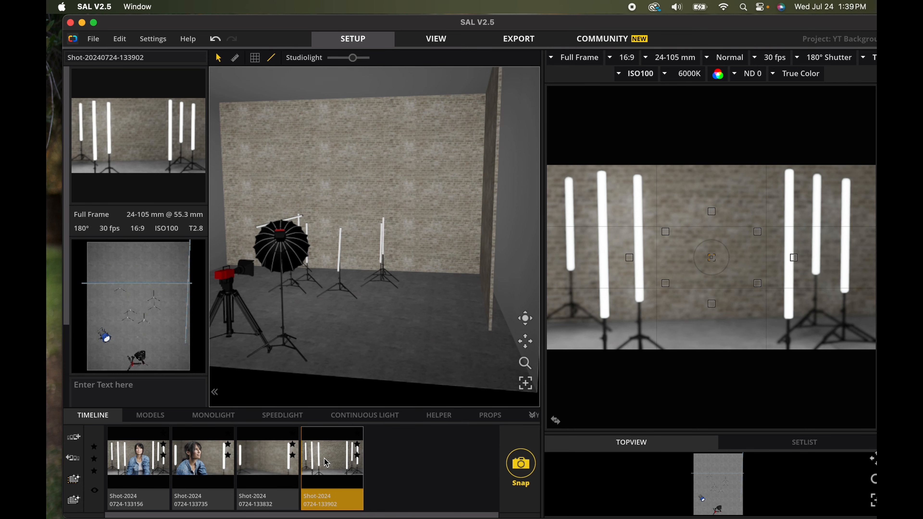
Check the export quality settings and export the empty front-view shot as a JPEG into the SAL Background folder
{"action": "left_click", "coordinate": [513, 43]}
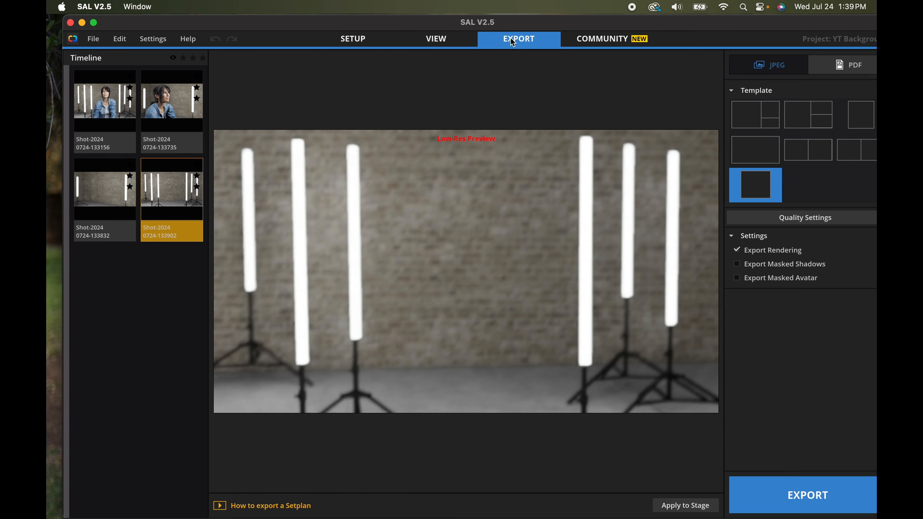
{"action": "mouse_move", "coordinate": [272, 290]}
{"action": "left_click", "coordinate": [788, 220]}
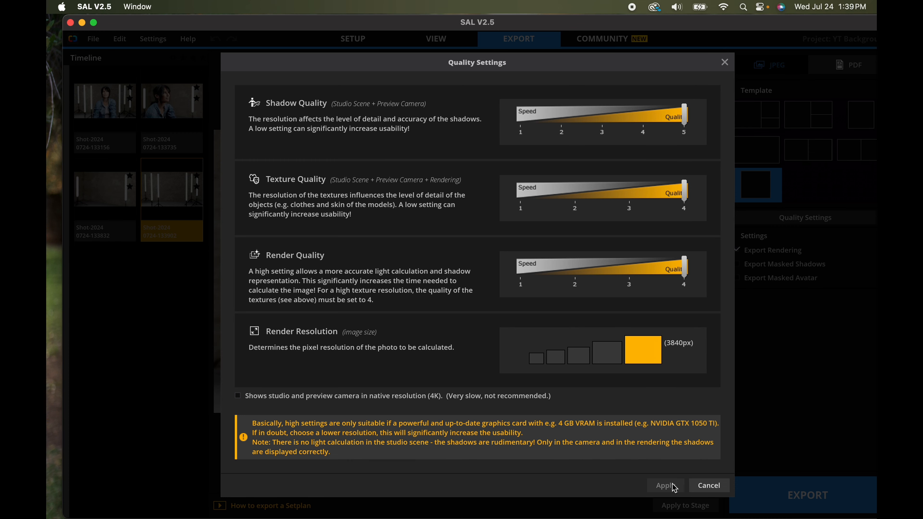
{"action": "left_click", "coordinate": [706, 486]}
{"action": "left_click", "coordinate": [786, 481]}
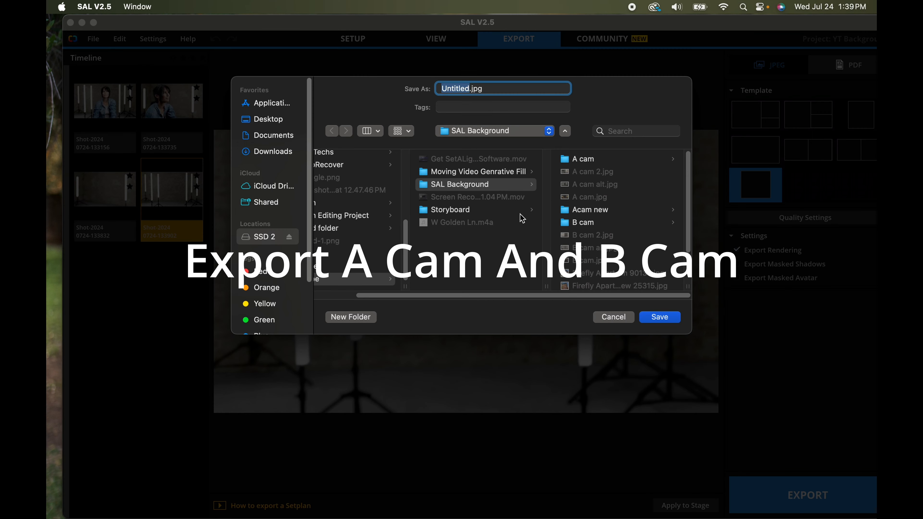
{"action": "left_click", "coordinate": [660, 317]}
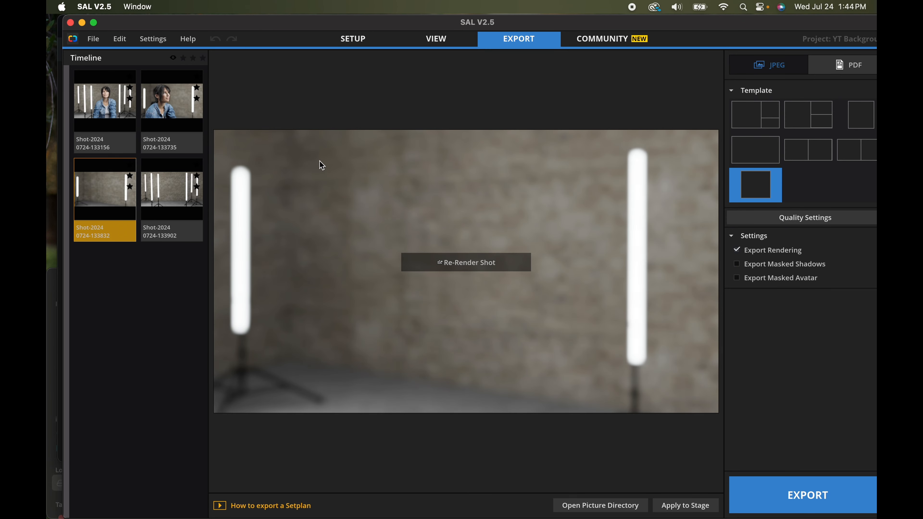
Switch to DaVinci Resolve and place the exported background images on track V1 beneath the two masked clips, matched to their length
{"action": "left_click", "coordinate": [103, 7]}
{"action": "left_click", "coordinate": [367, 209]}
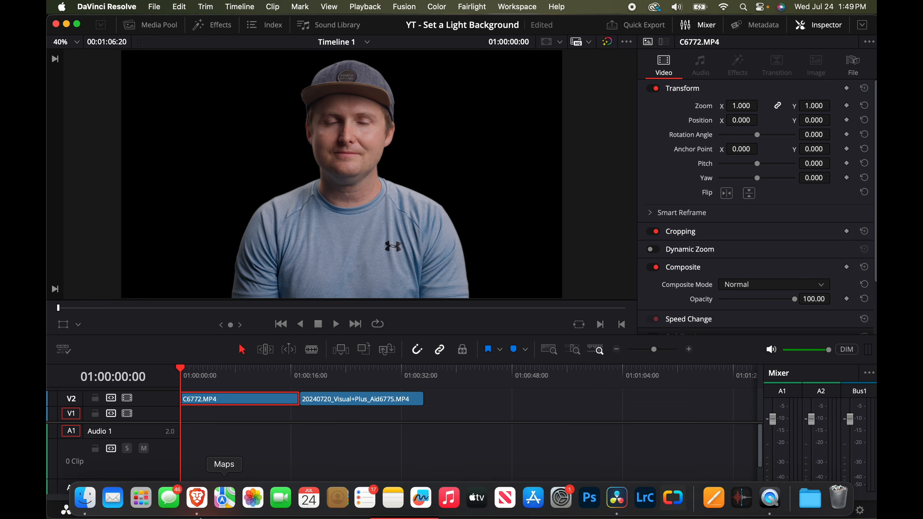
{"action": "left_click", "coordinate": [82, 499]}
{"action": "left_click", "coordinate": [453, 350], "text": "super"}
{"action": "left_click_drag", "start_coordinate": [452, 350], "coordinate": [298, 415]}
{"action": "left_click_drag", "start_coordinate": [503, 404], "coordinate": [425, 418]}
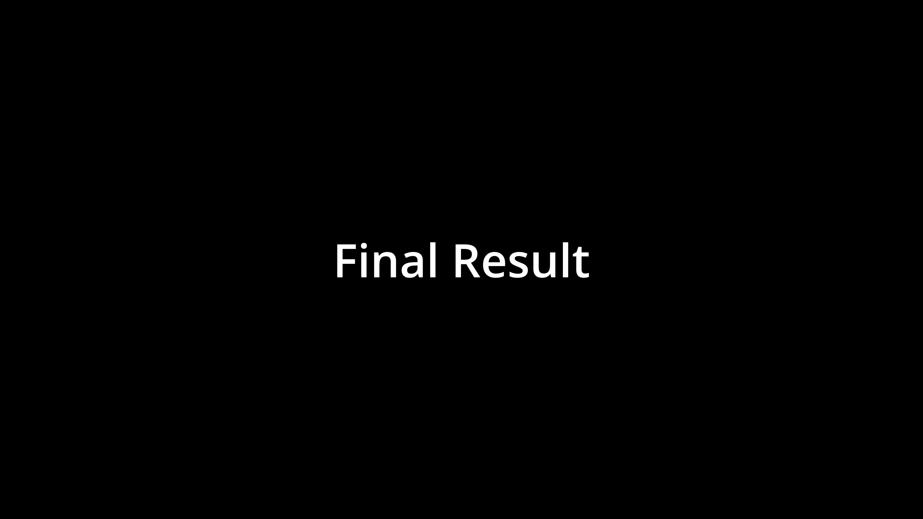